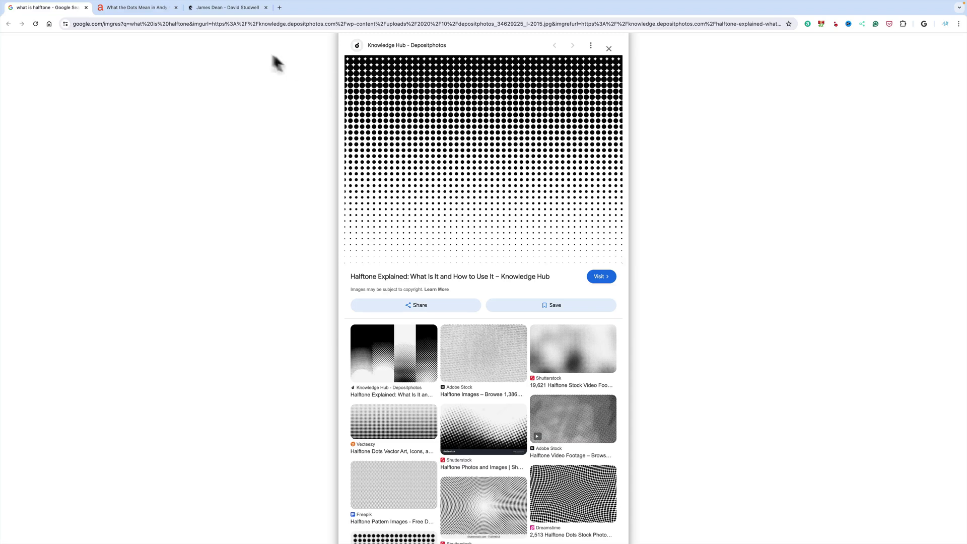
View the Andy Warhol and James Dean halftone examples, and switch to Photoshop with the street photo.
click(147, 8)
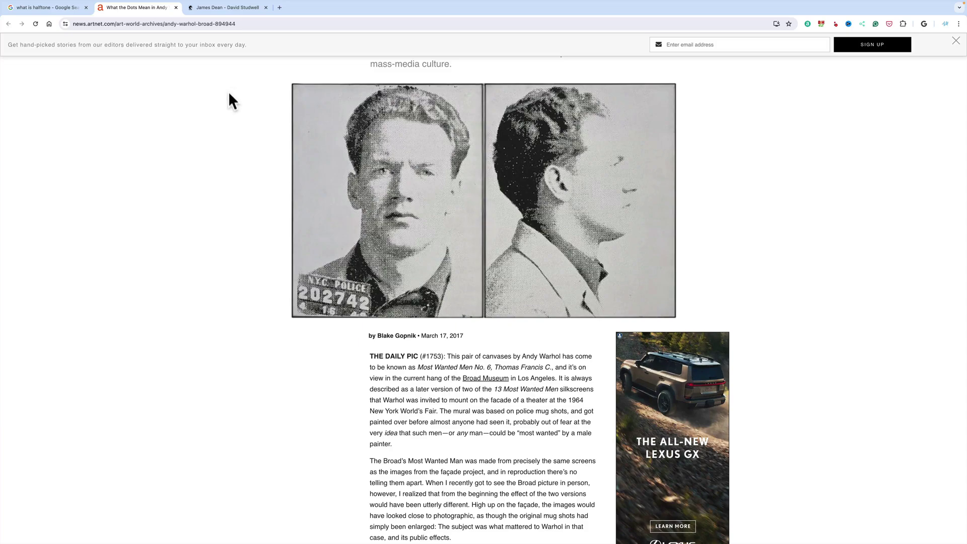
click(240, 9)
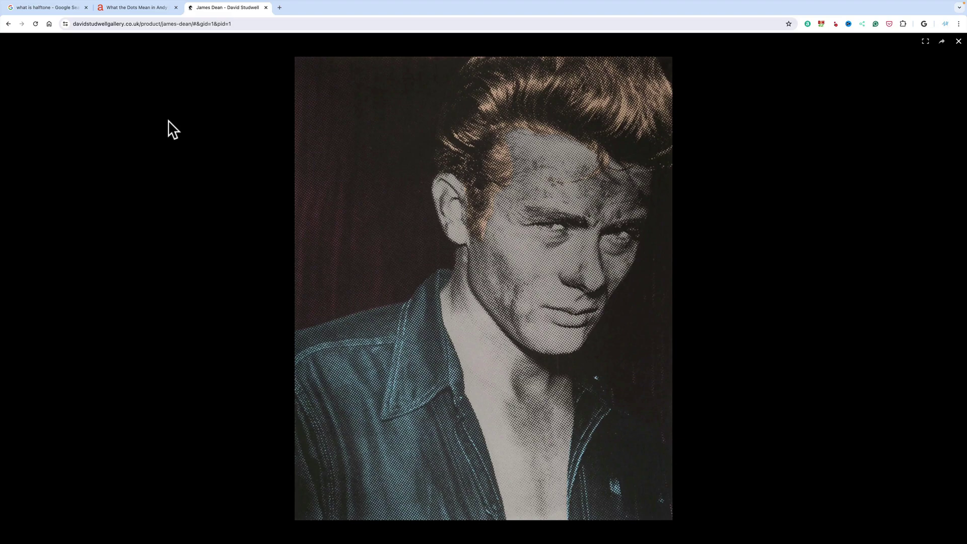
key(ctrl+Left)
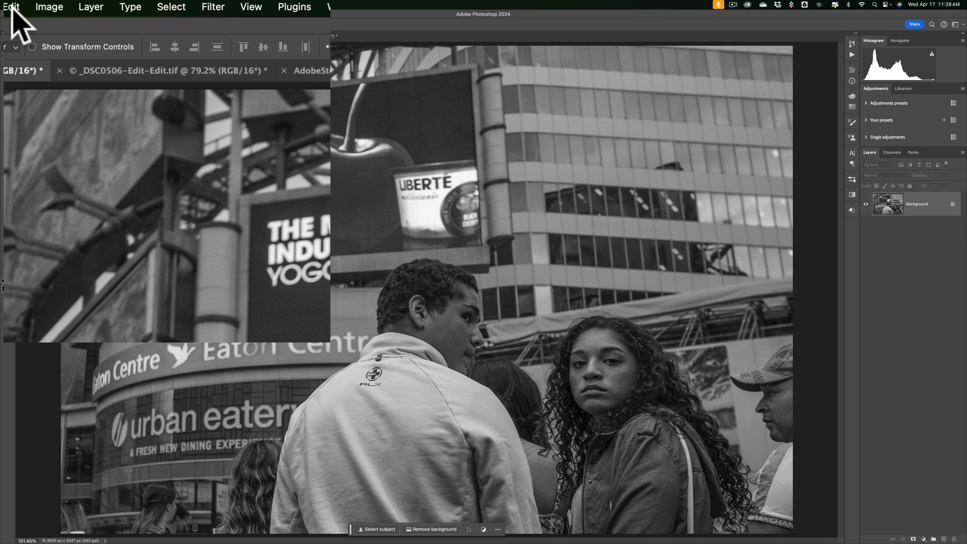
Convert the street photo to Grayscale, discarding its color information, and reduce it to 8 Bits/Channel.
click(48, 7)
mouse_move(56, 28)
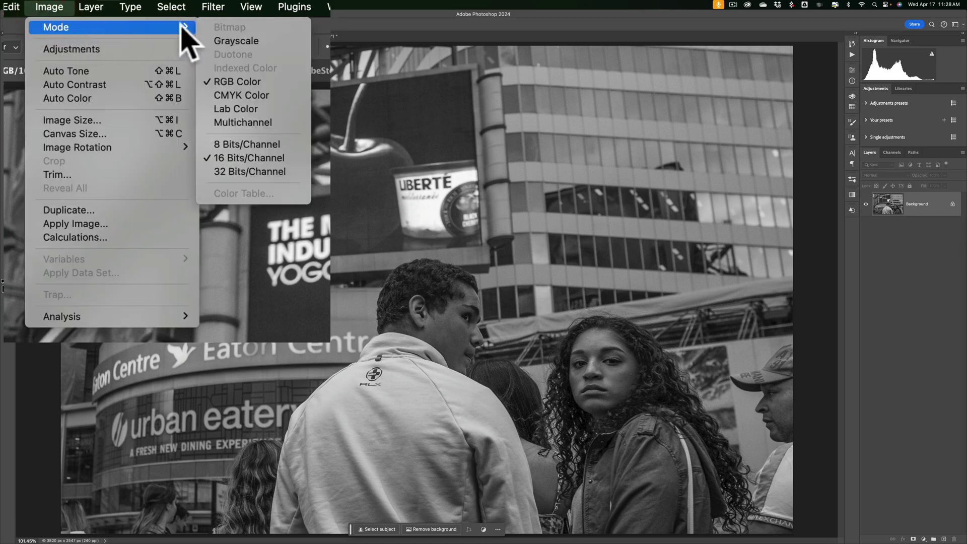
click(248, 40)
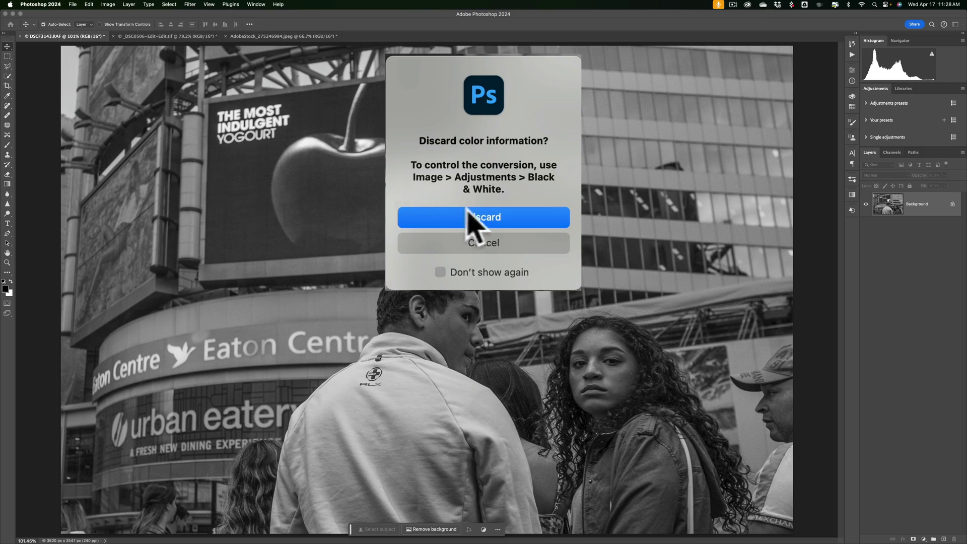
click(482, 214)
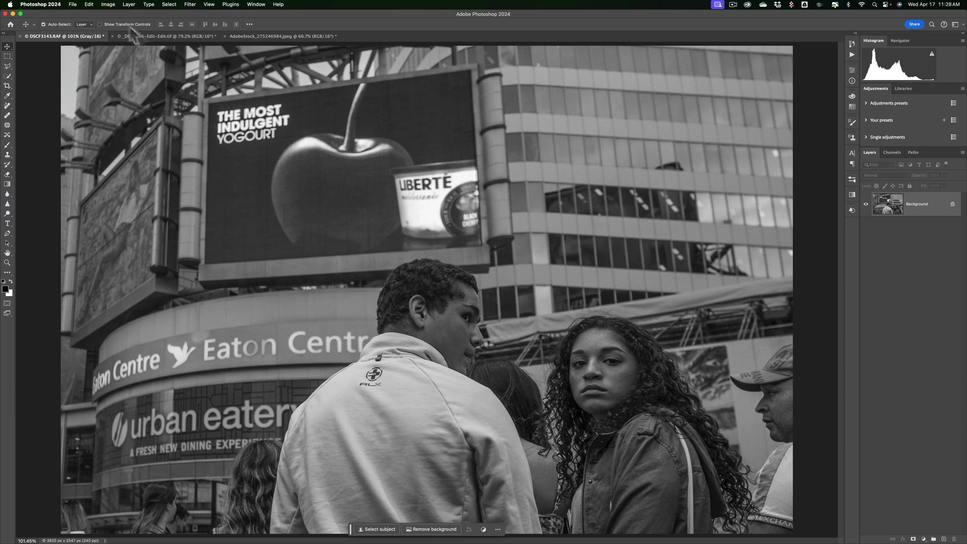
click(108, 4)
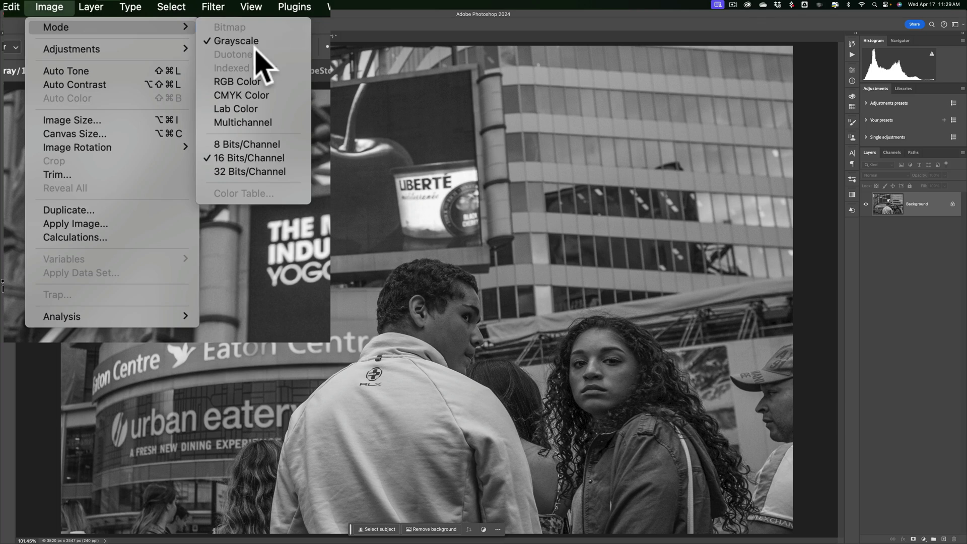
click(268, 144)
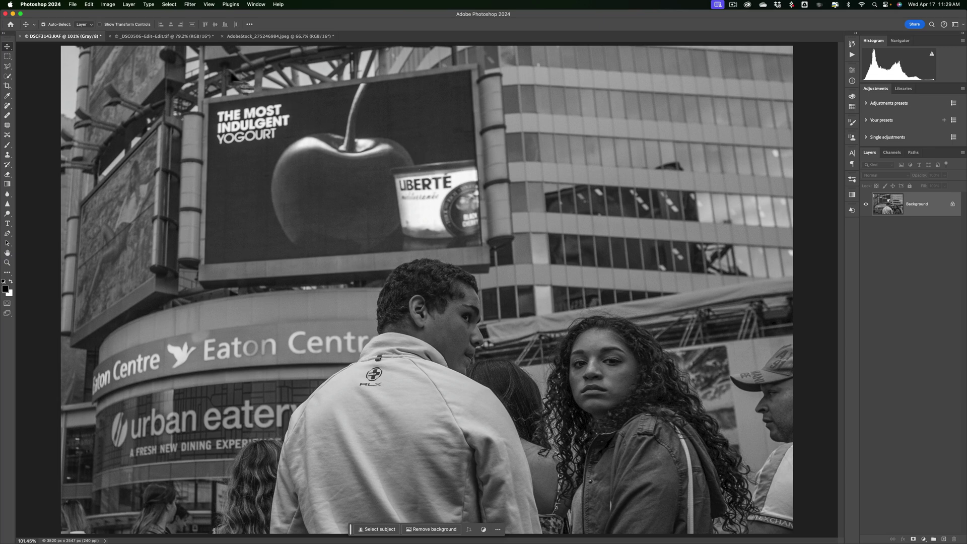
Begin converting the street photo to Bitmap mode with 300 pixels/inch output and the Halftone Screen method.
click(108, 5)
mouse_move(57, 29)
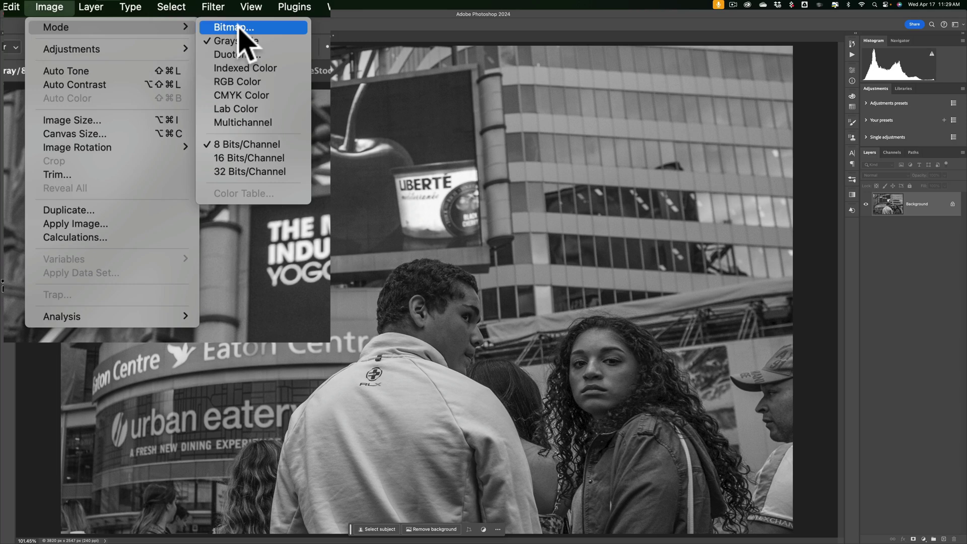
click(204, 14)
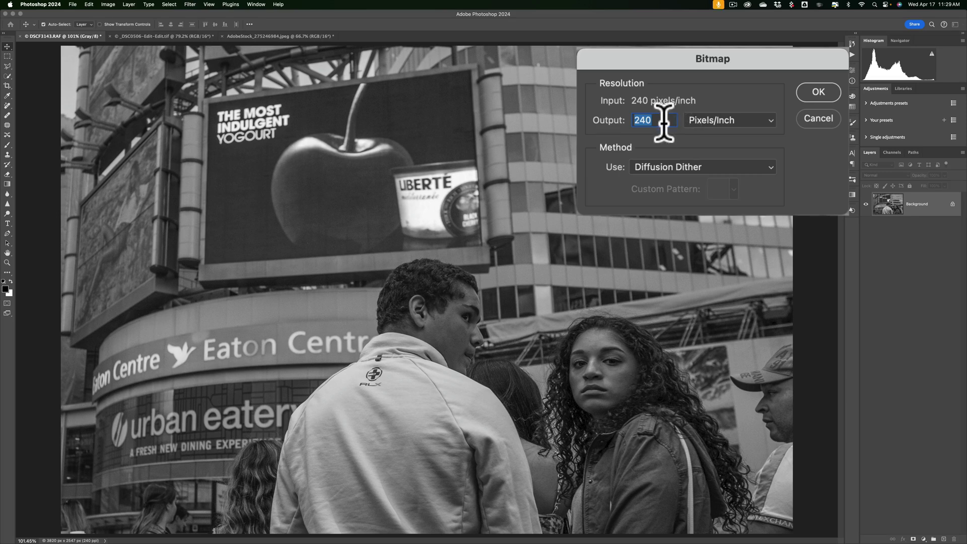
text(3)
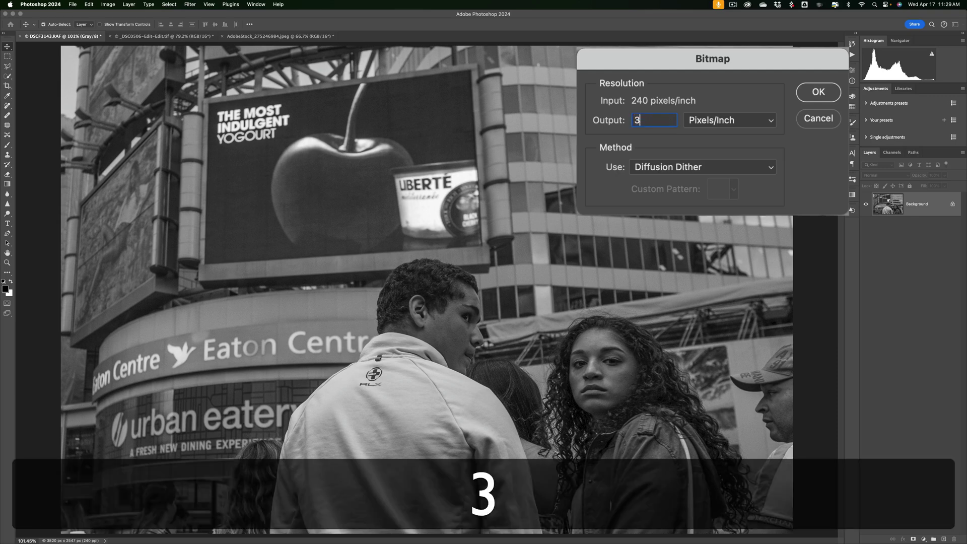
text(00)
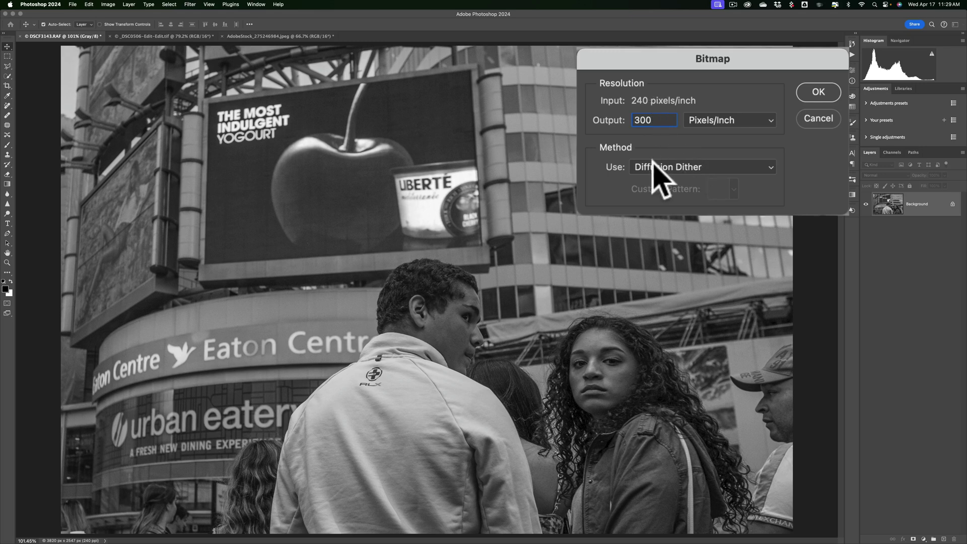
click(744, 168)
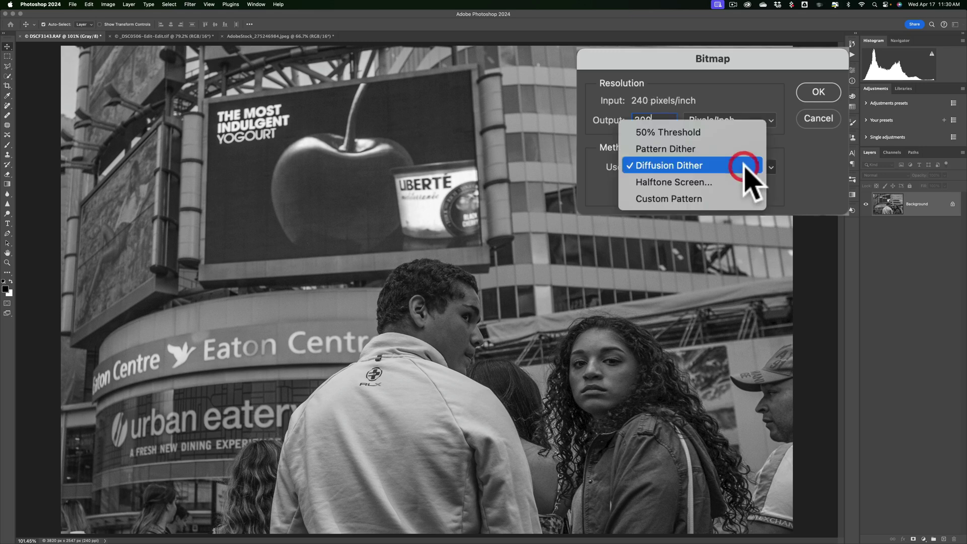
click(705, 182)
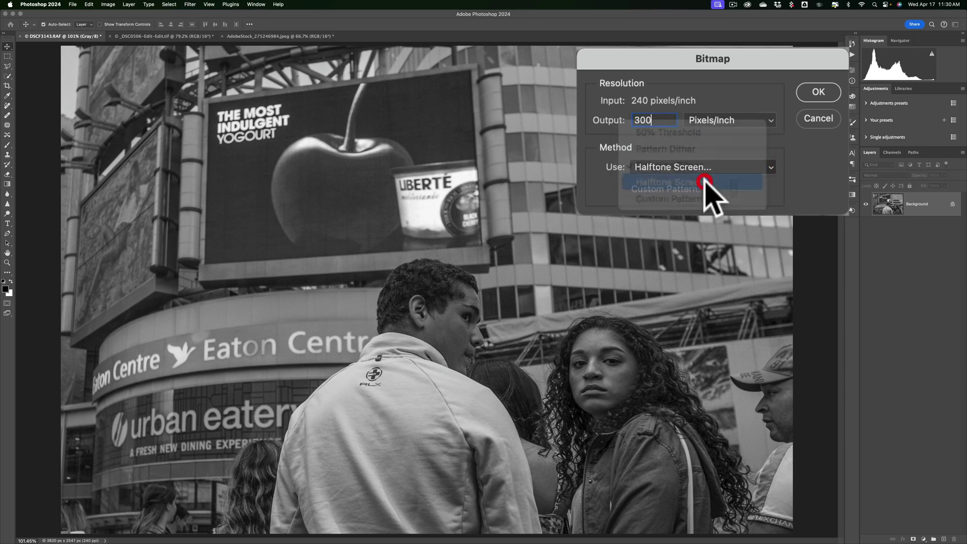
click(819, 92)
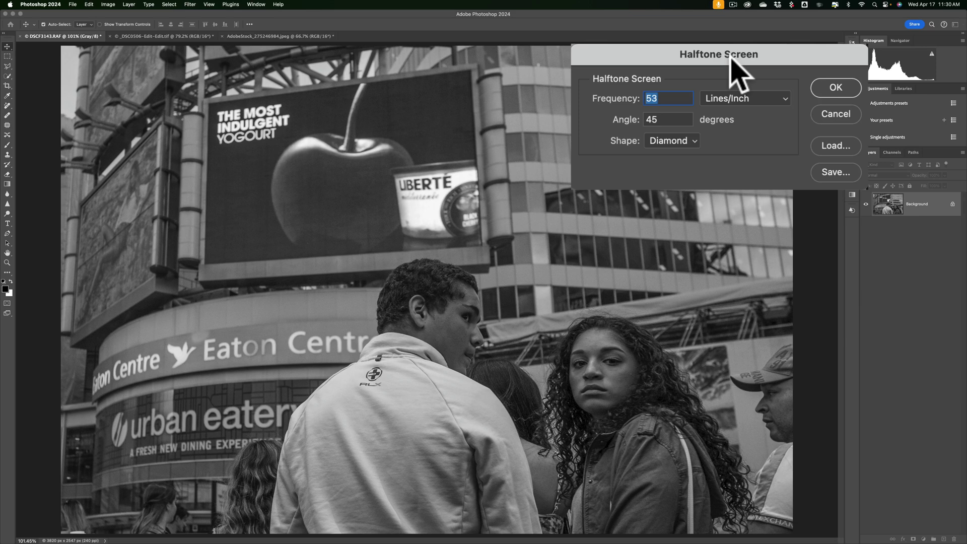
Set the halftone screen's shape to Round and apply it at 53 lines/inch and 45 degrees.
click(696, 142)
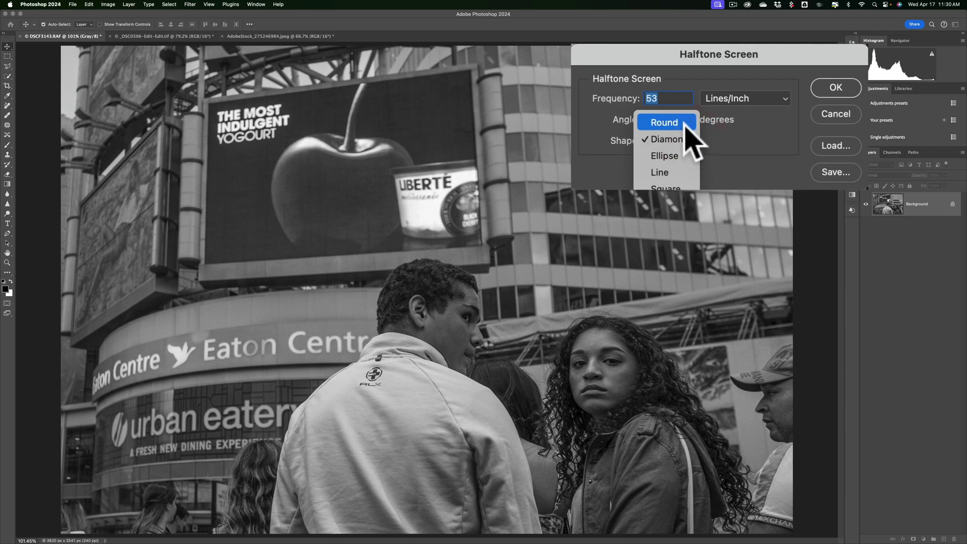
click(686, 122)
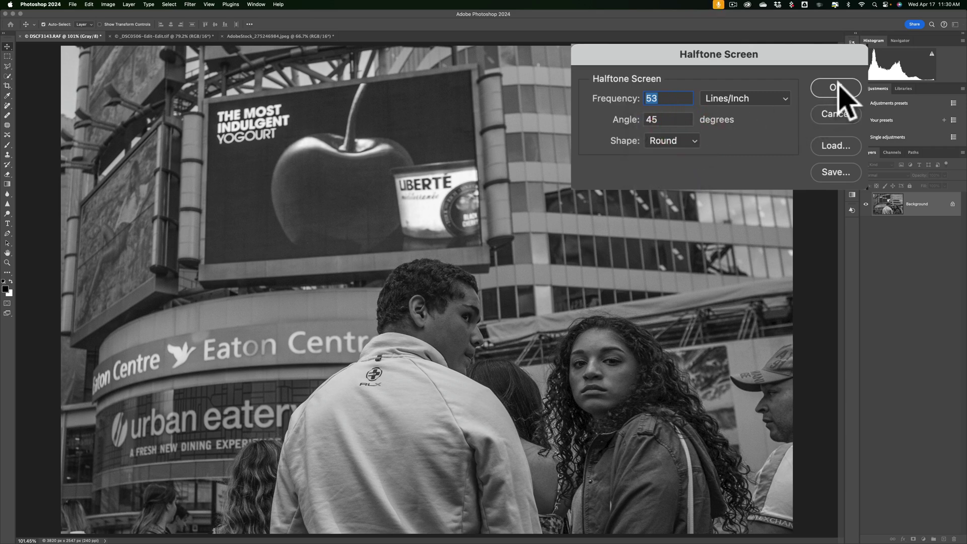
click(778, 100)
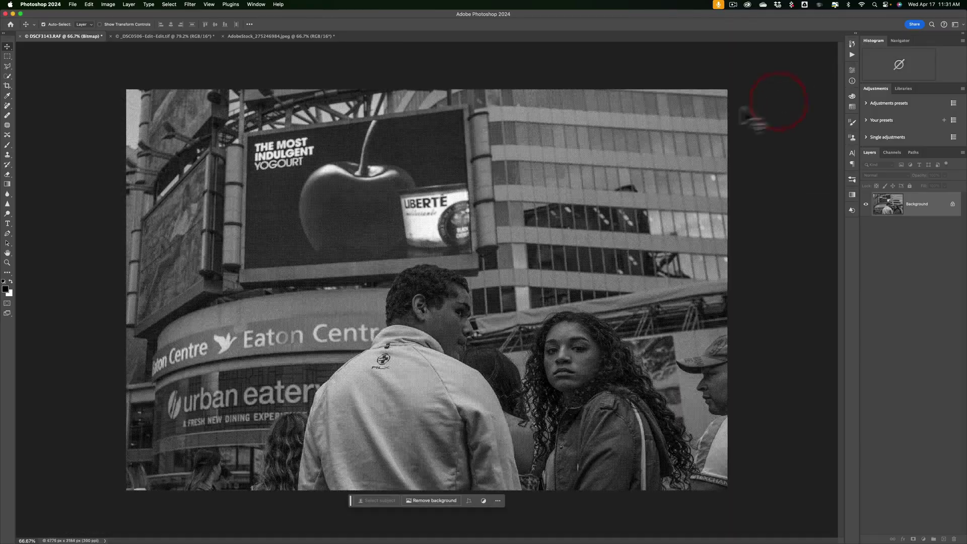
Examine the halftone dots closely around the man's head, and return to the full image.
key(super)
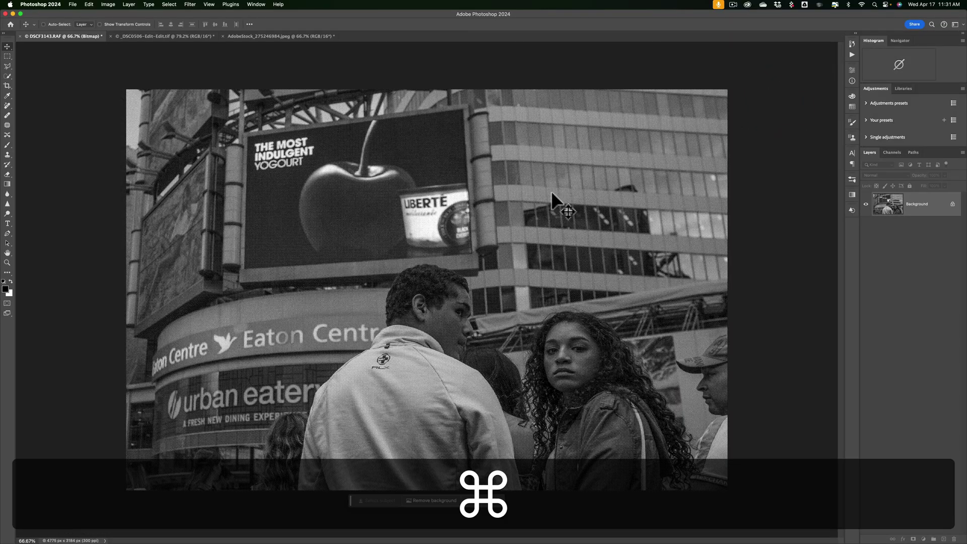
key(super+equal)
key(super+equal)
key(super+equal)
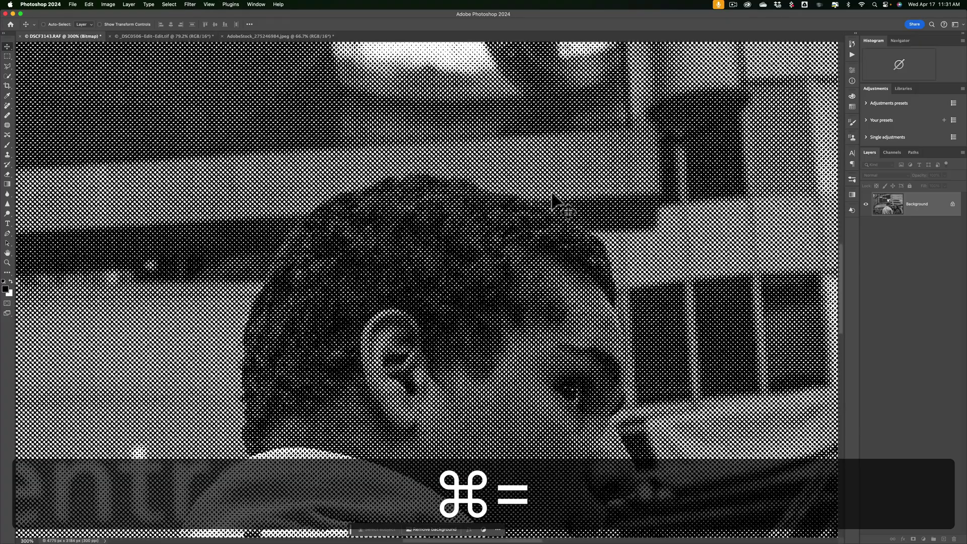
key(super+equal)
key(super+equal)
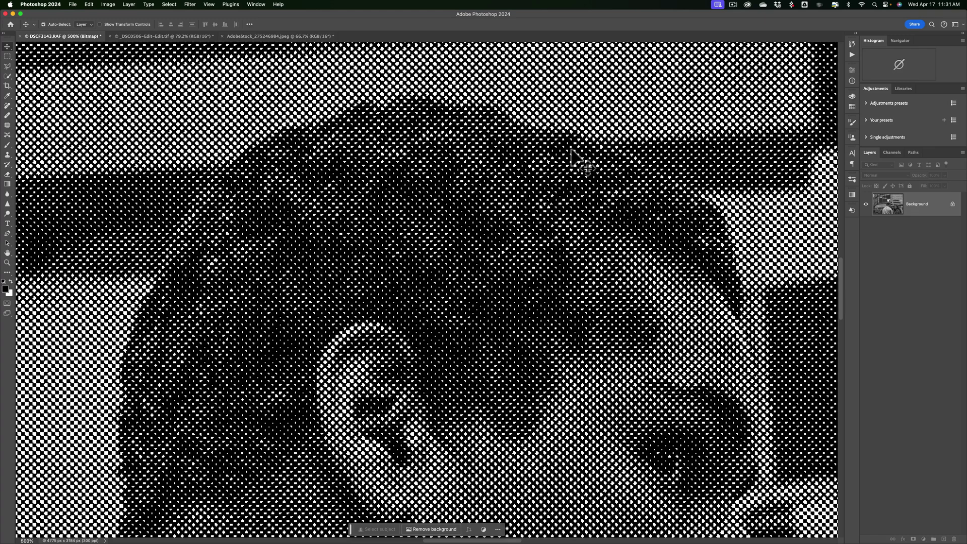
key(super)
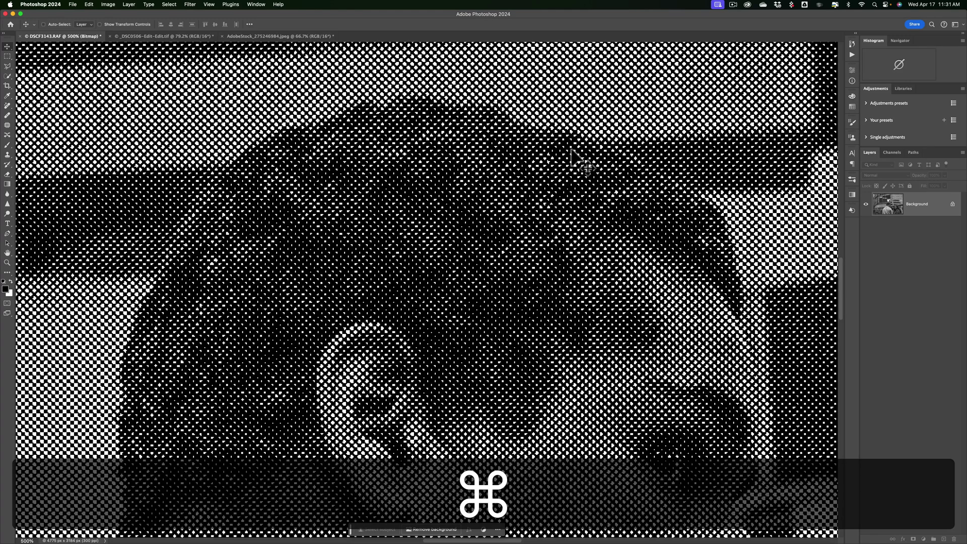
key(super+0)
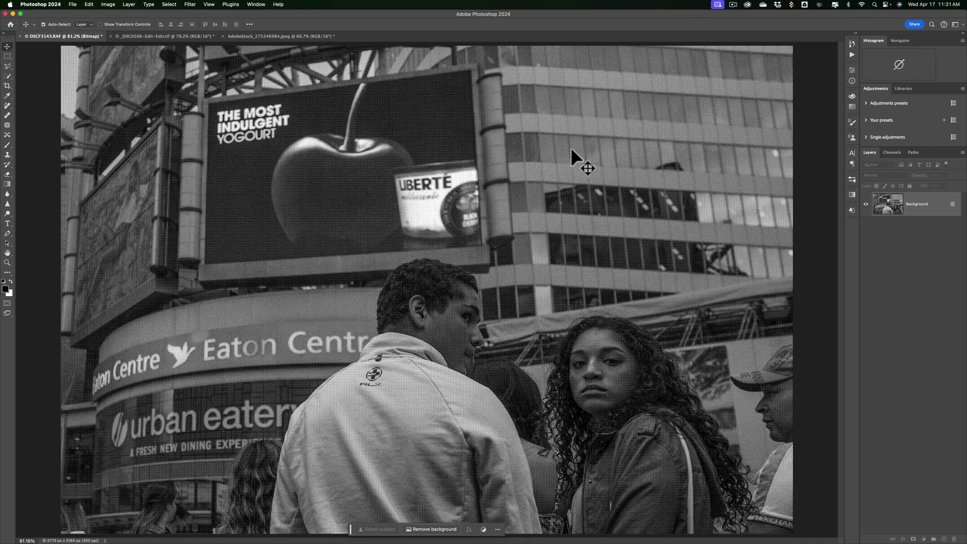
Undo the bitmap conversion and repeat it with a round halftone screen at a frequency of 25 lines/inch.
key(super)
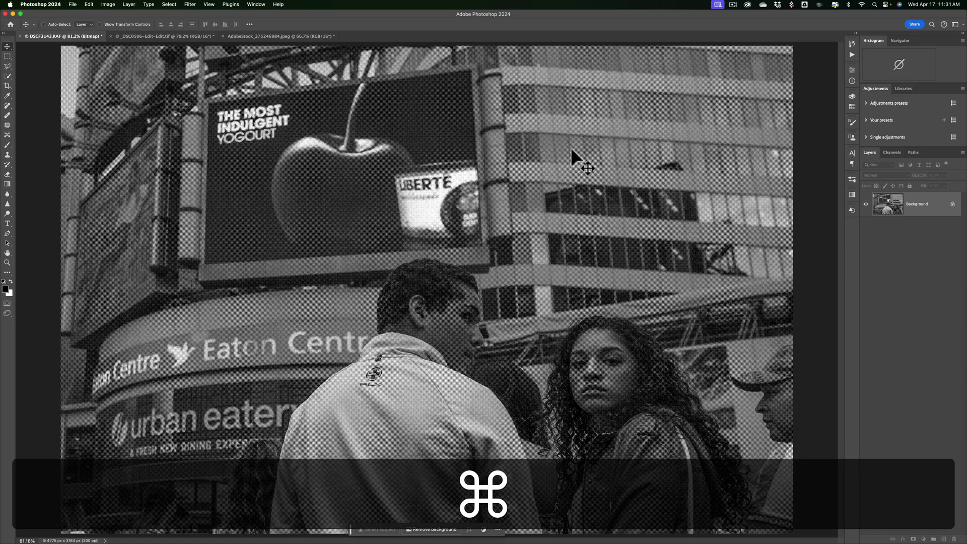
key(super+z)
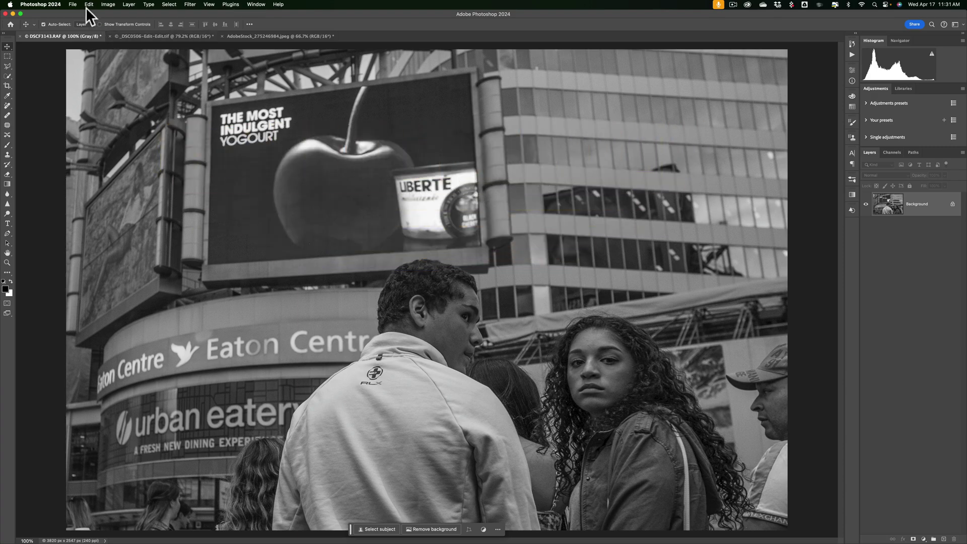
click(108, 5)
mouse_move(113, 16)
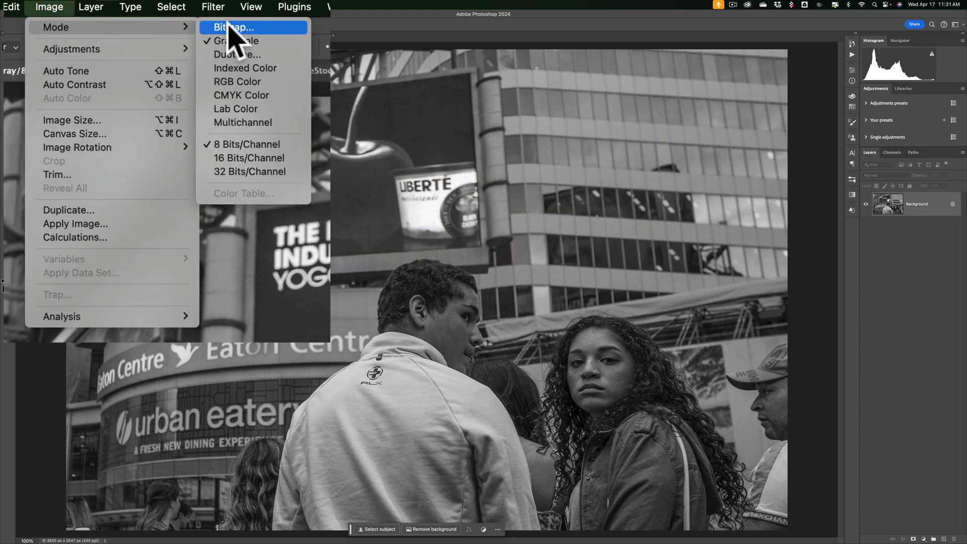
click(197, 16)
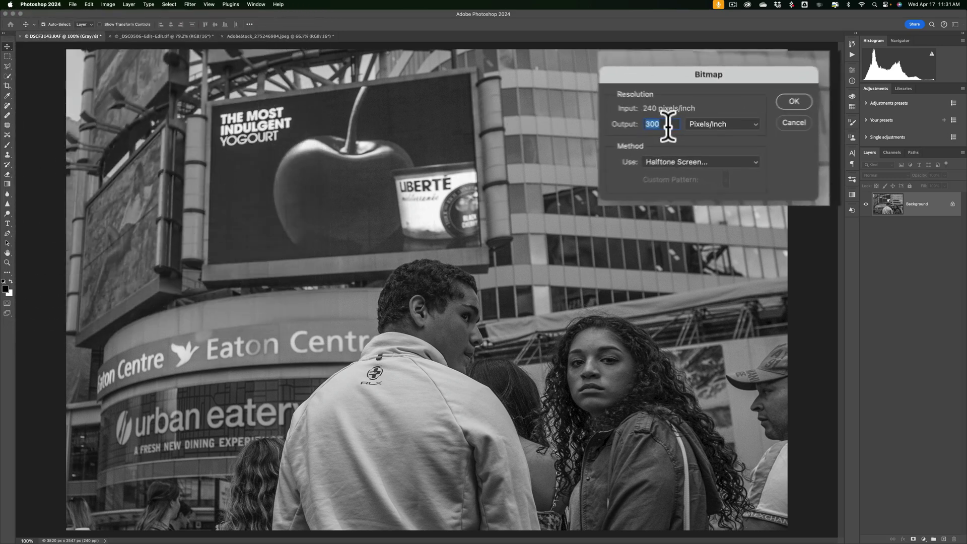
click(809, 95)
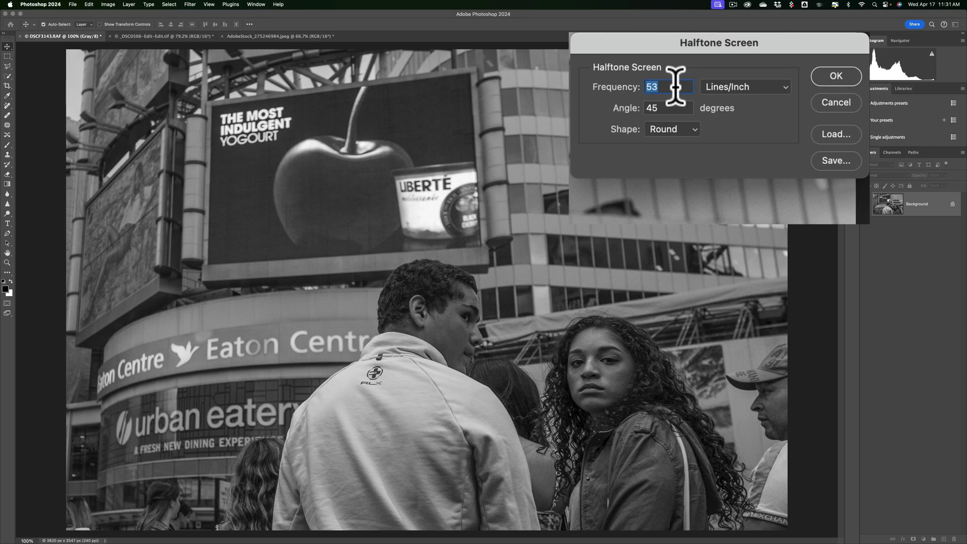
text(25)
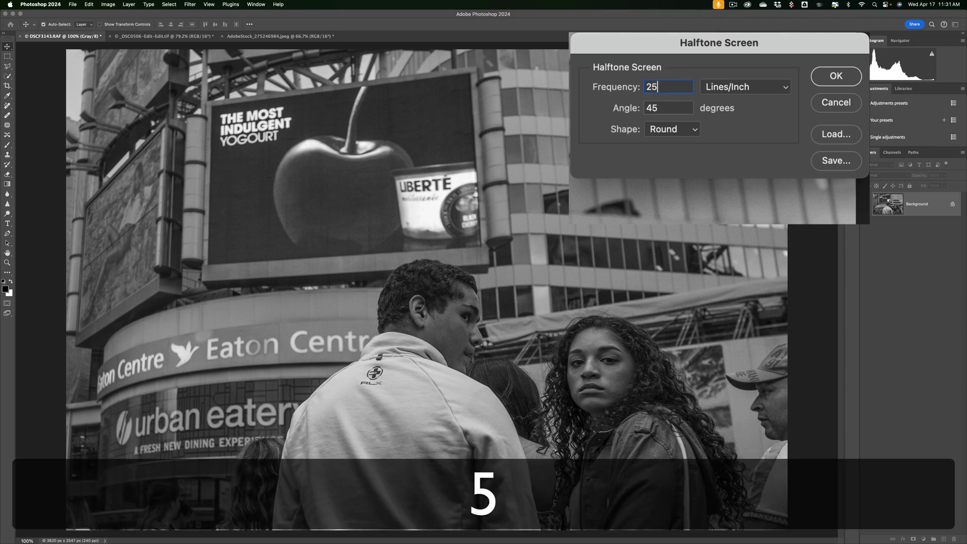
click(835, 78)
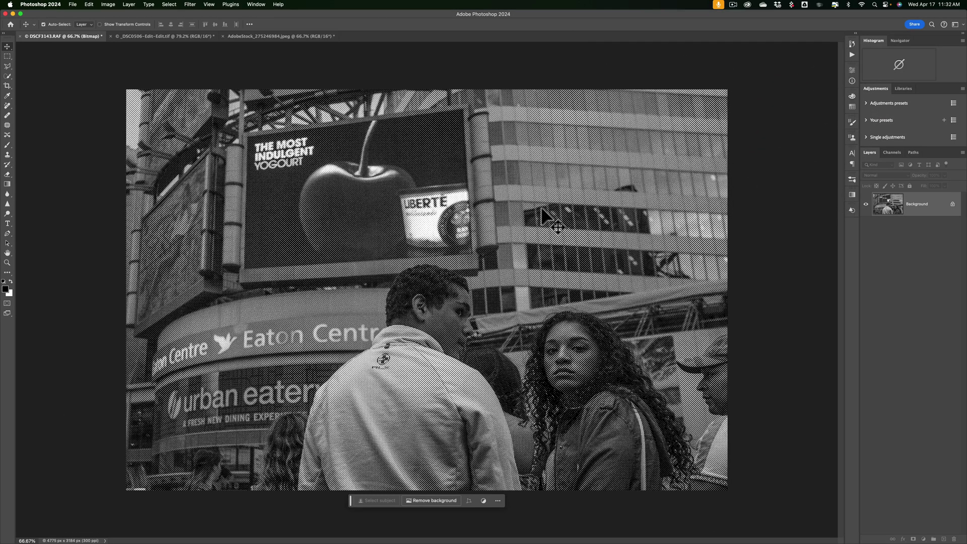
Inspect the coarser halftone dots at 300% zoom, and return to the full image.
key(super)
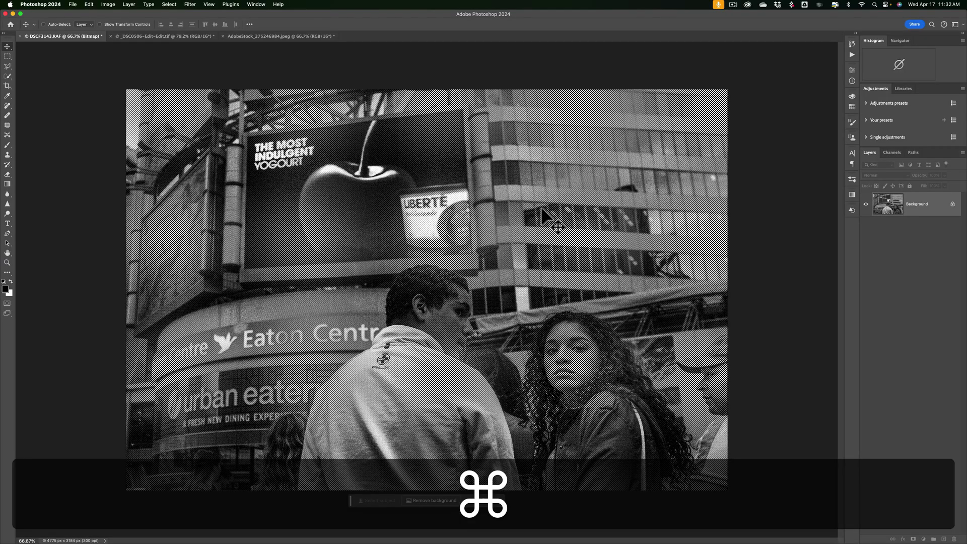
key(super+equal)
key(super+equal)
key(super+equal)
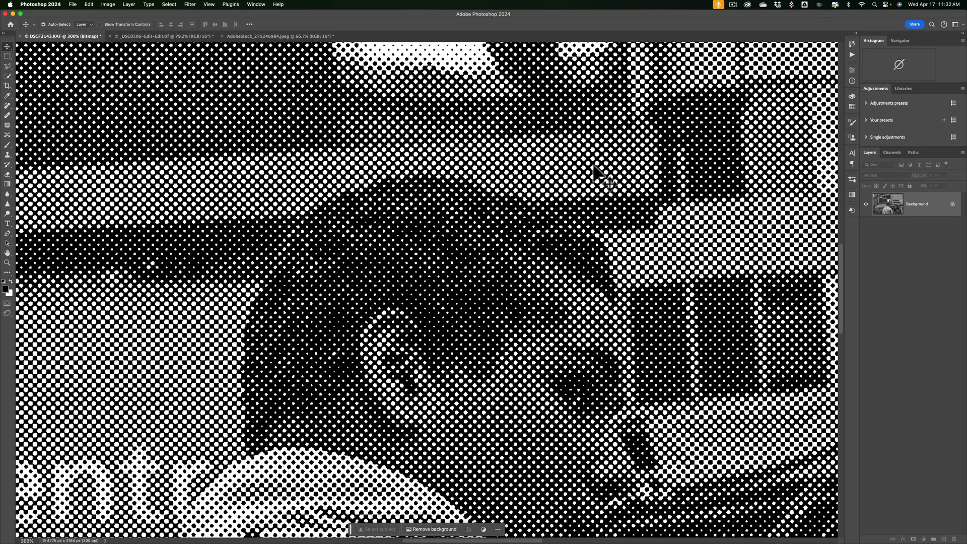
key(super)
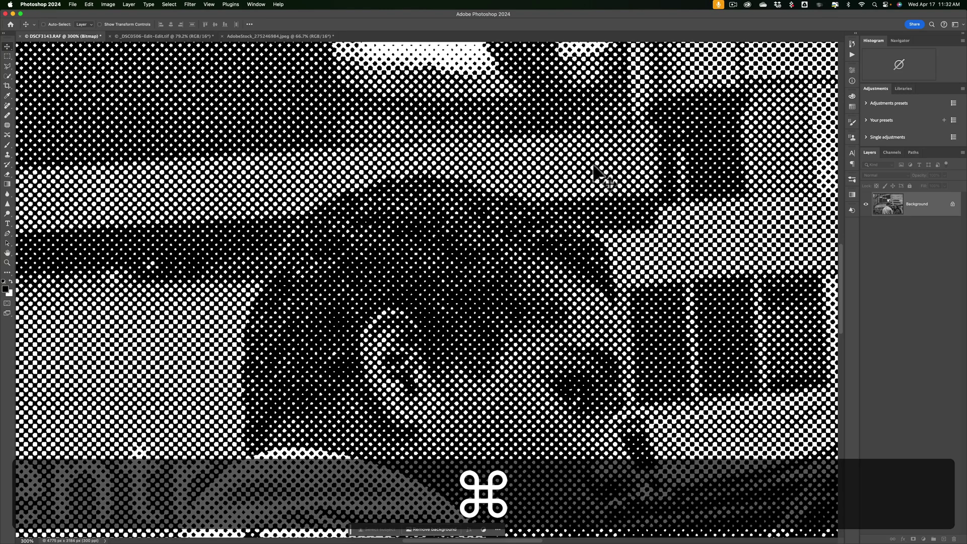
key(super+0)
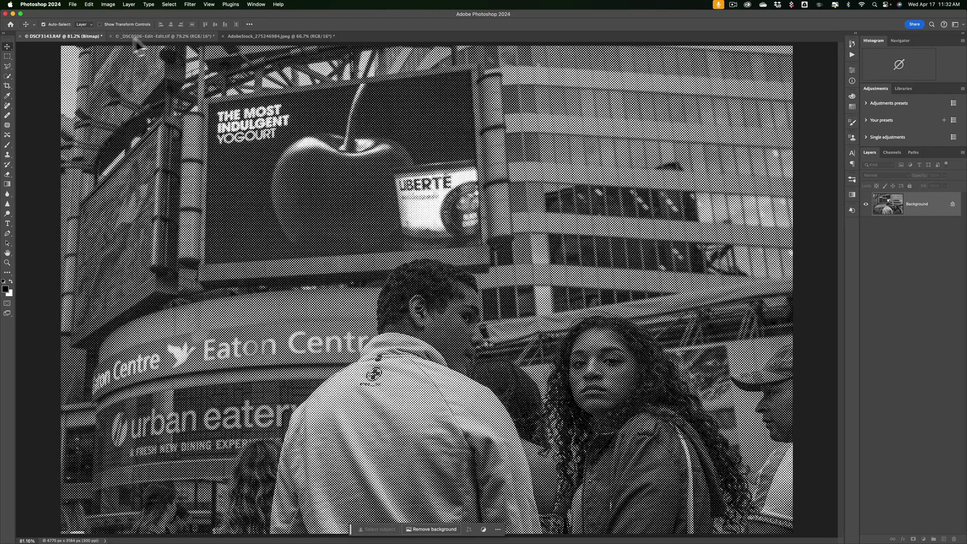
Look over the clownfish and portrait images, and make the clownfish image the active document.
click(154, 36)
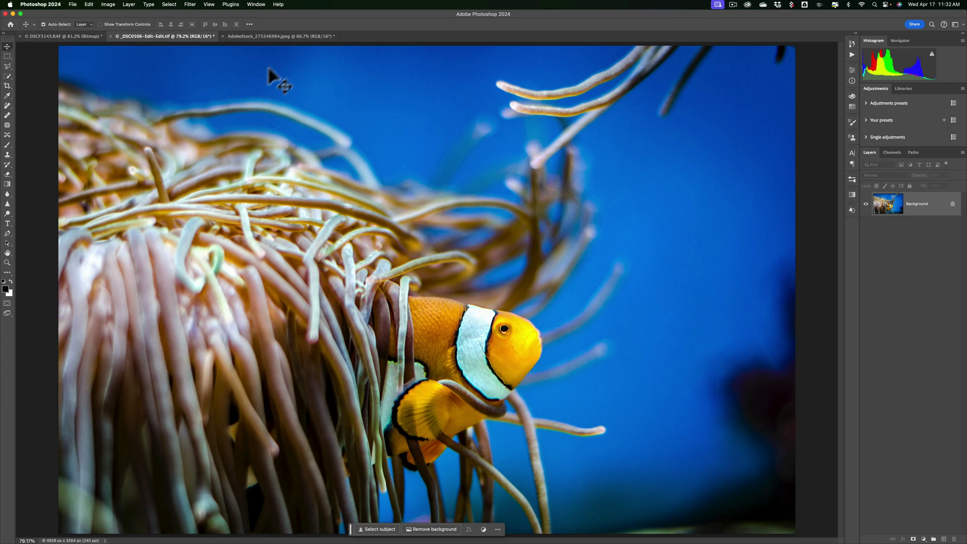
click(274, 37)
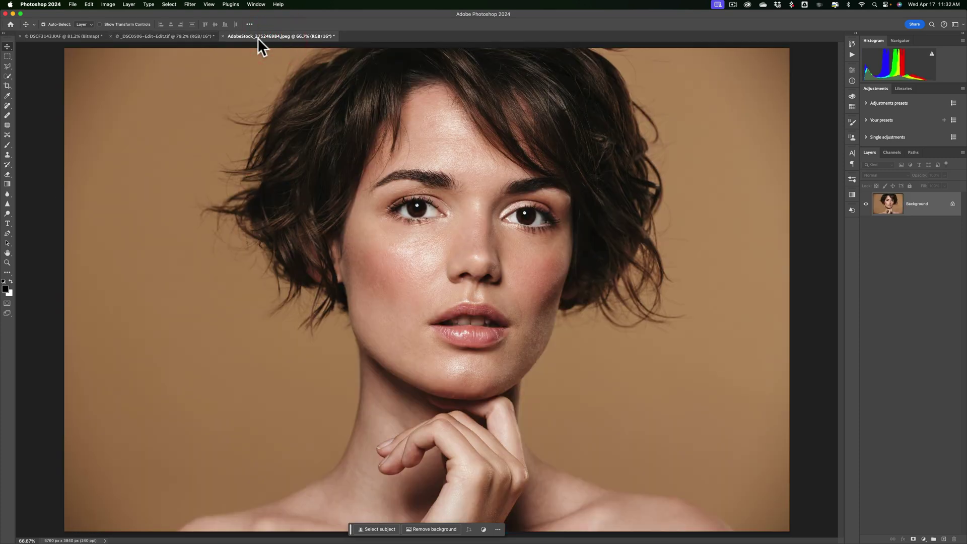
click(166, 37)
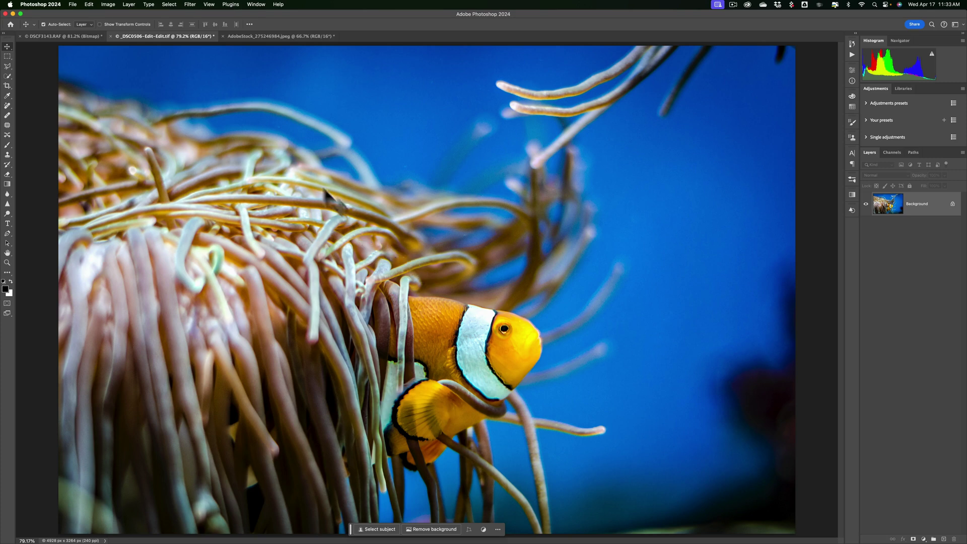
Apply the Color Halftone filter to the clownfish image with an 8-pixel maximum radius and screen angles of 108, 162, 90 and 45 degrees.
click(121, 9)
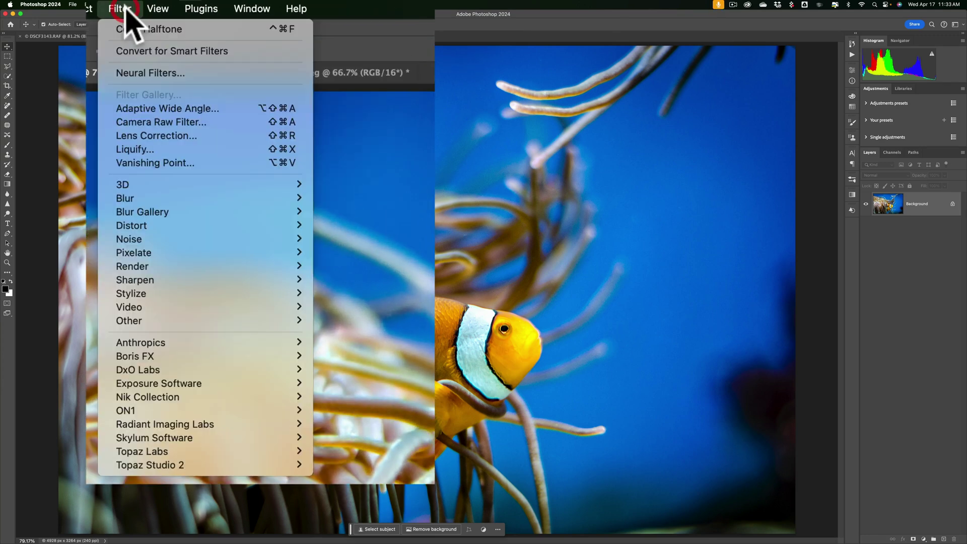
mouse_move(240, 252)
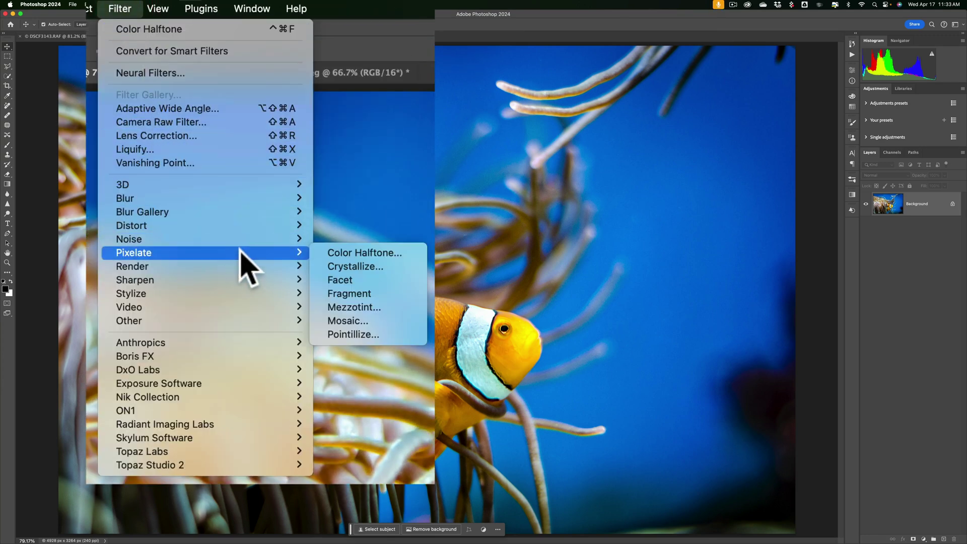
click(365, 253)
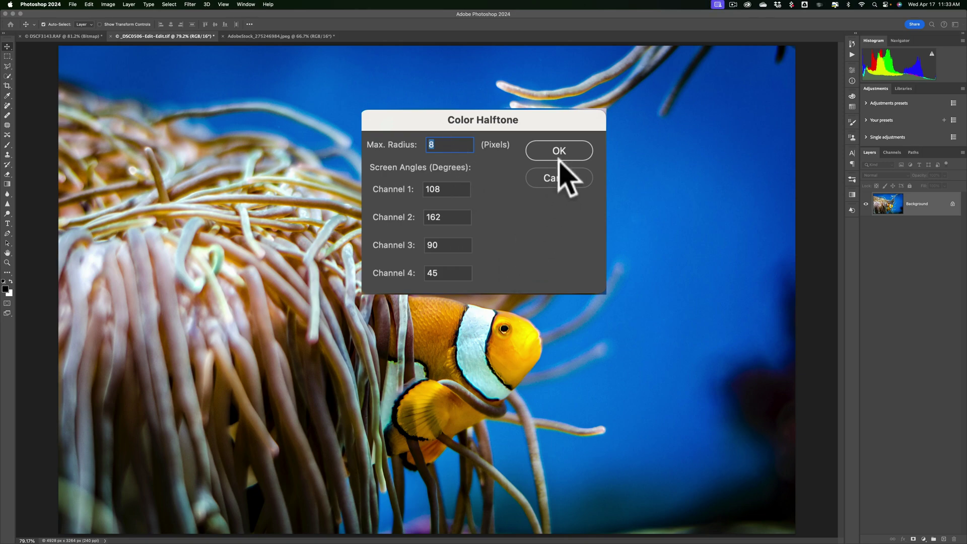
click(521, 176)
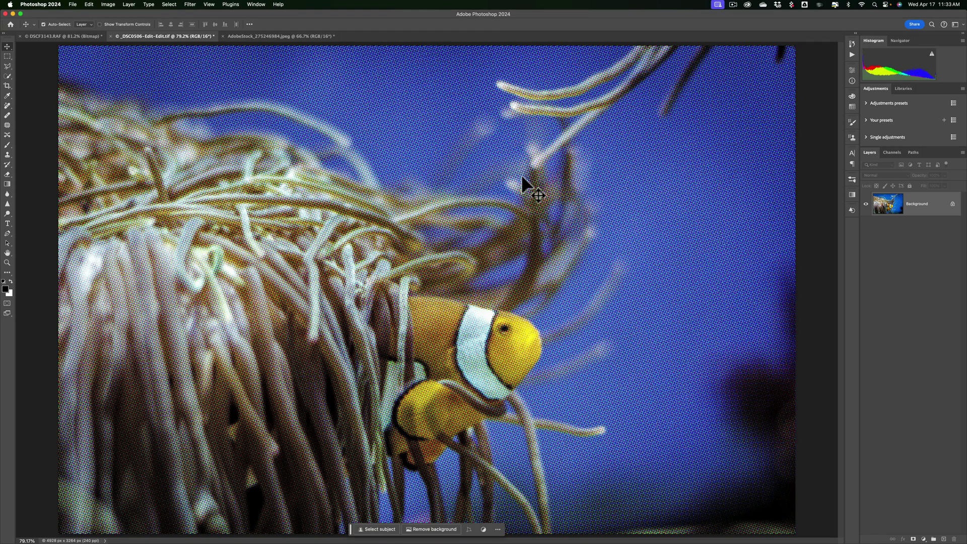
Inspect the clownfish image's colored halftone dots at 400% zoom, and return to the full image.
key(super+equal)
key(super+equal)
key(super+equal)
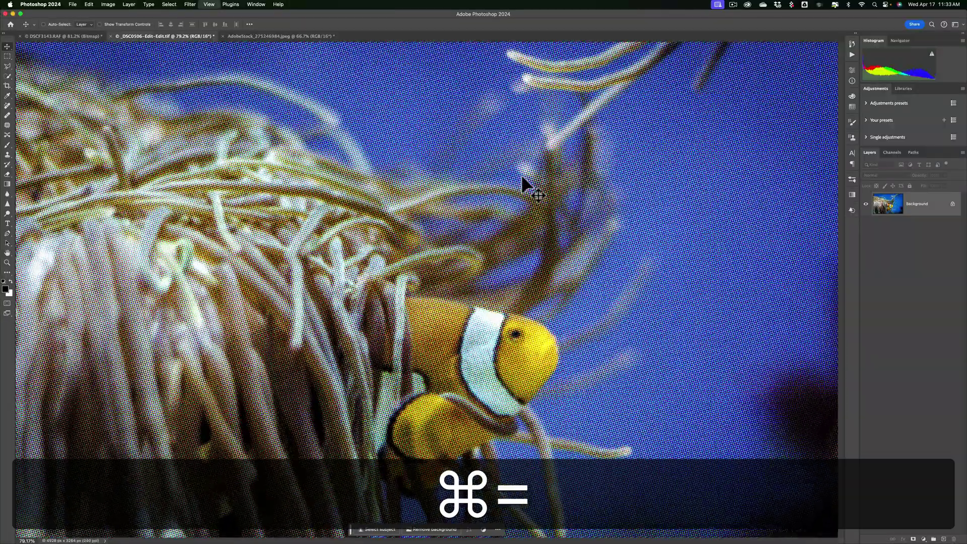
key(super+equal)
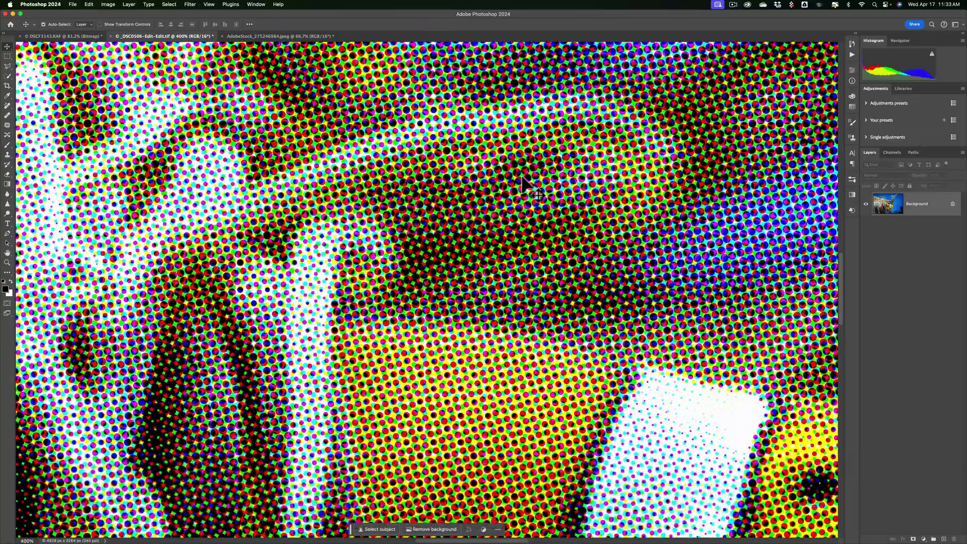
key(super)
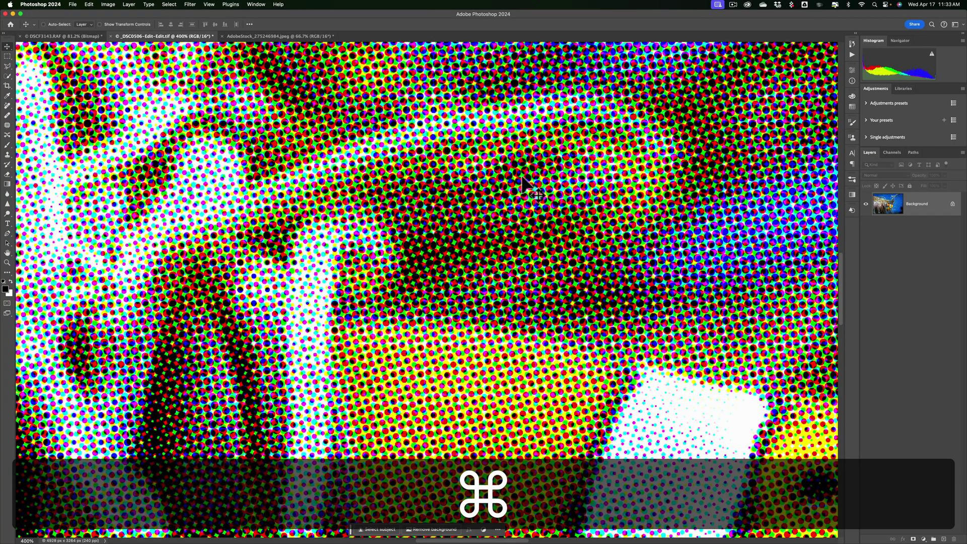
key(super+0)
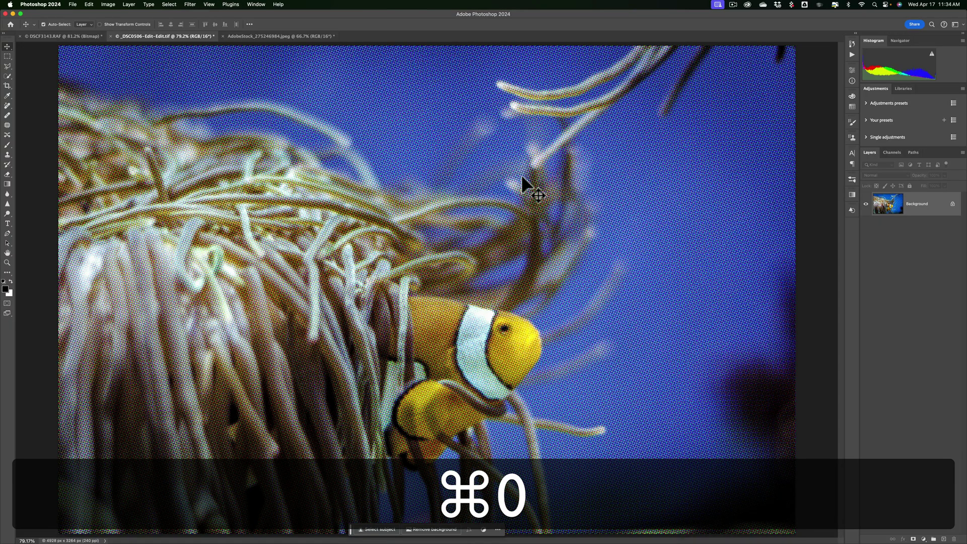
Undo the color halftone on the clownfish image and start Color Halftone again with a maximum radius of 12 pixels.
key(super+z)
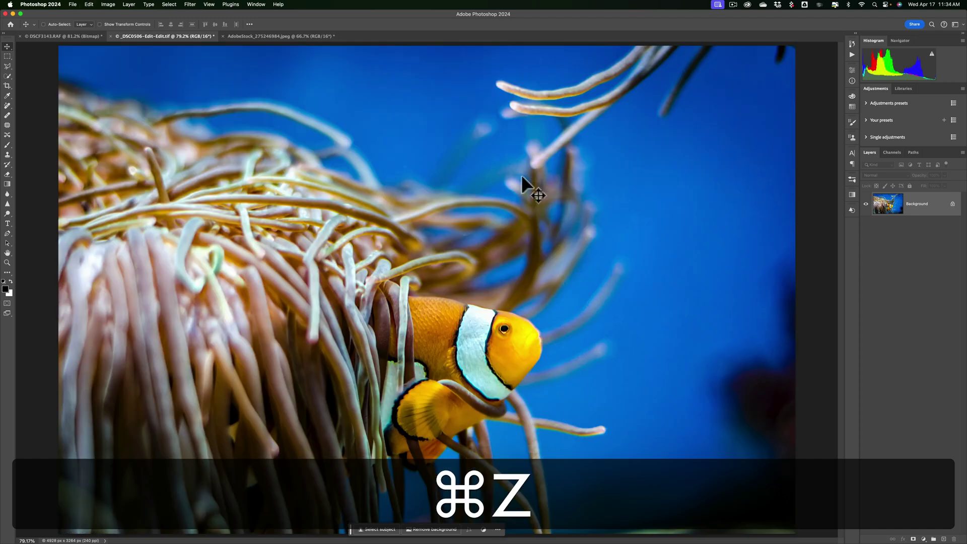
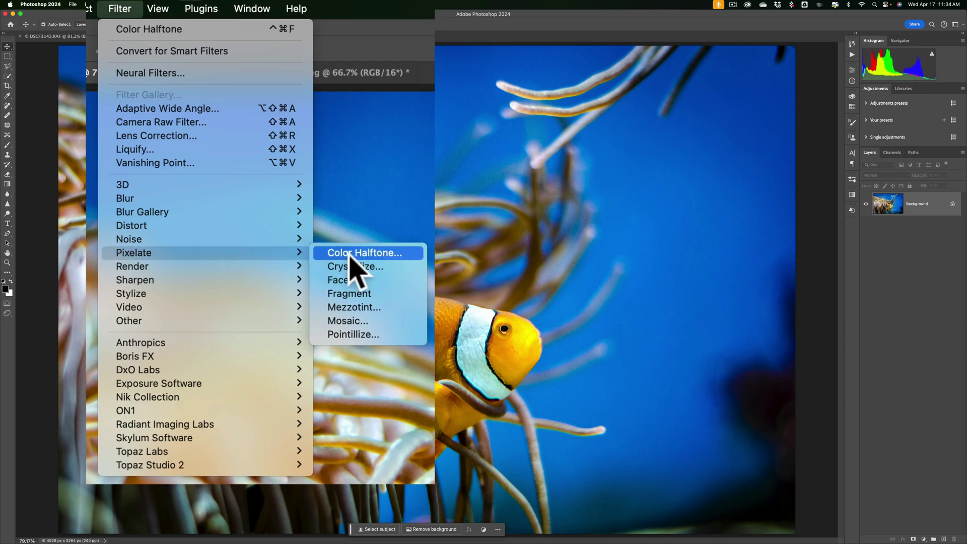
click(355, 252)
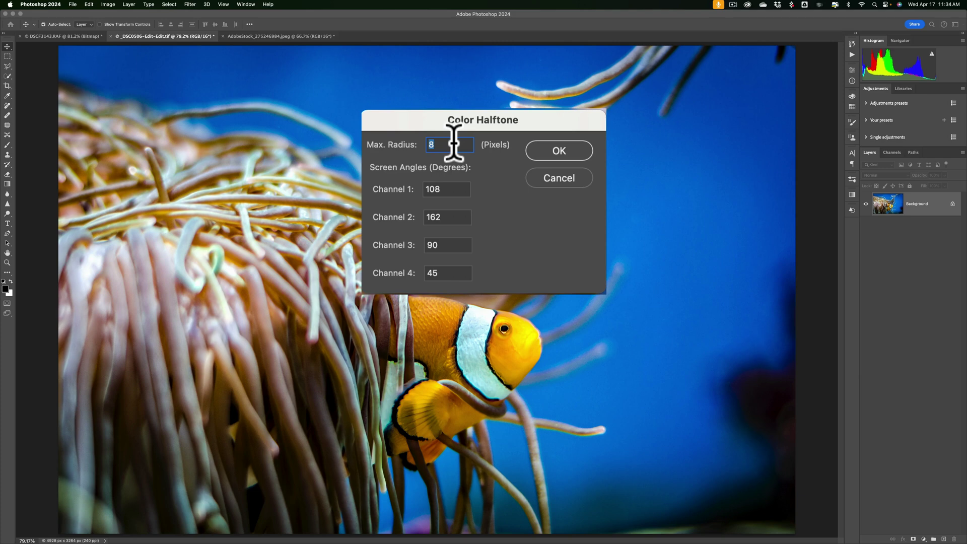
text(12)
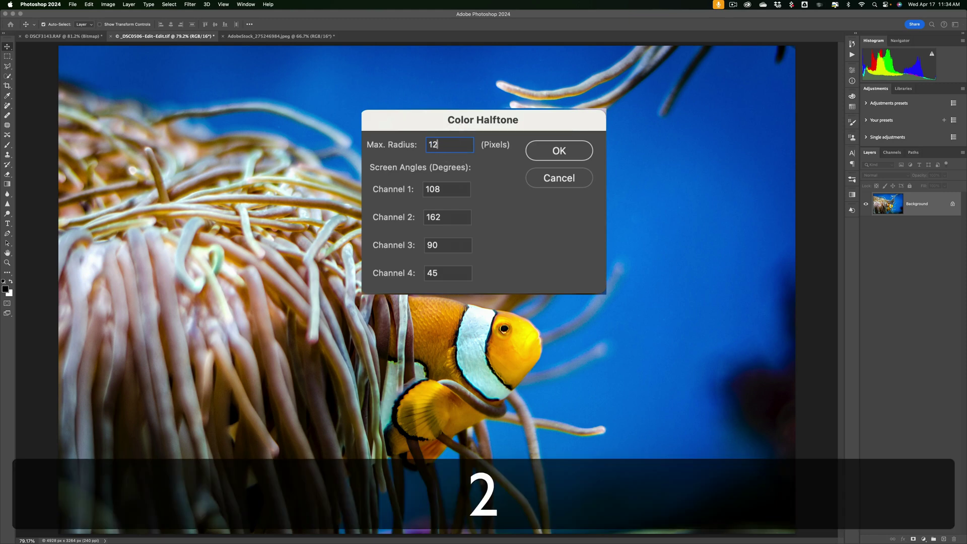
Set the halftone screen angles to 45 degrees for channel 1, 135 for channel 2 and 225 for channel 3.
click(456, 188)
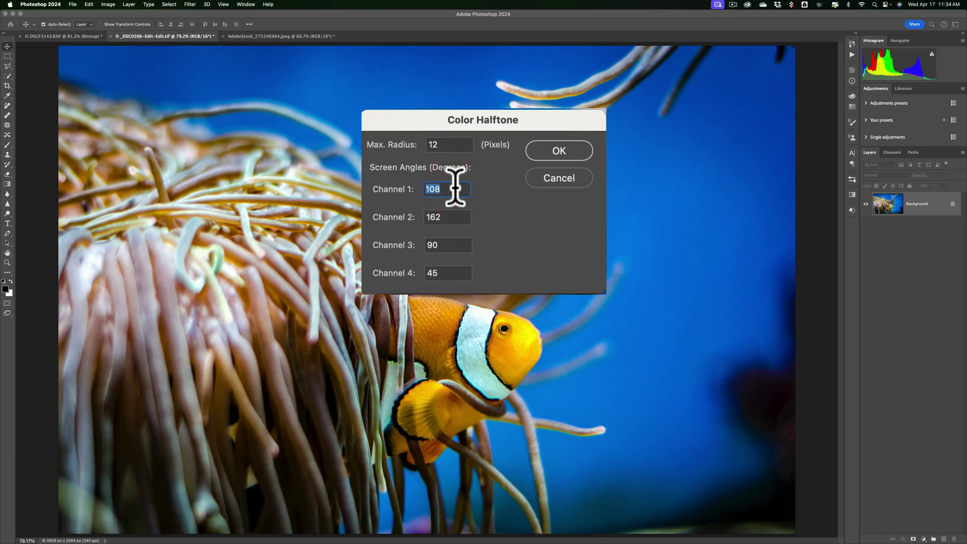
text(4)
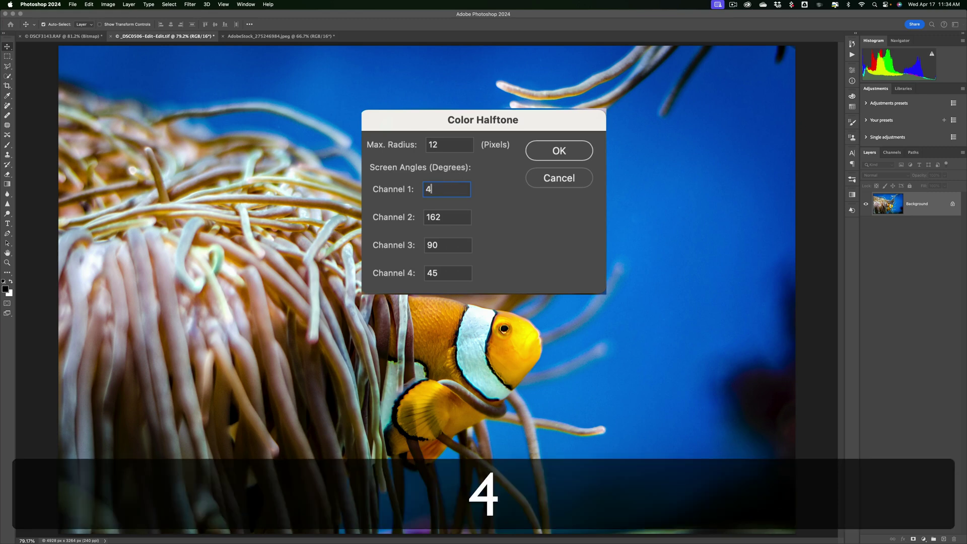
text(5)
click(460, 215)
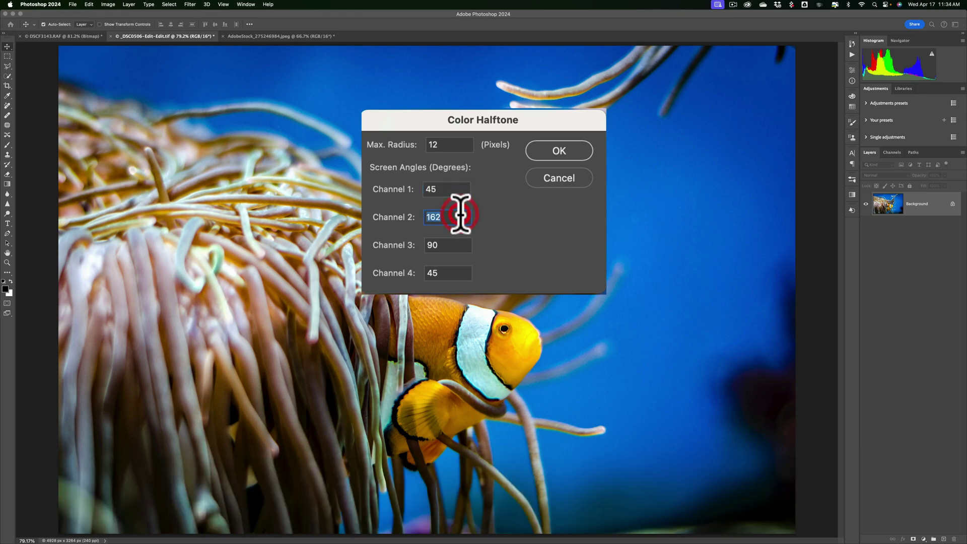
text(135)
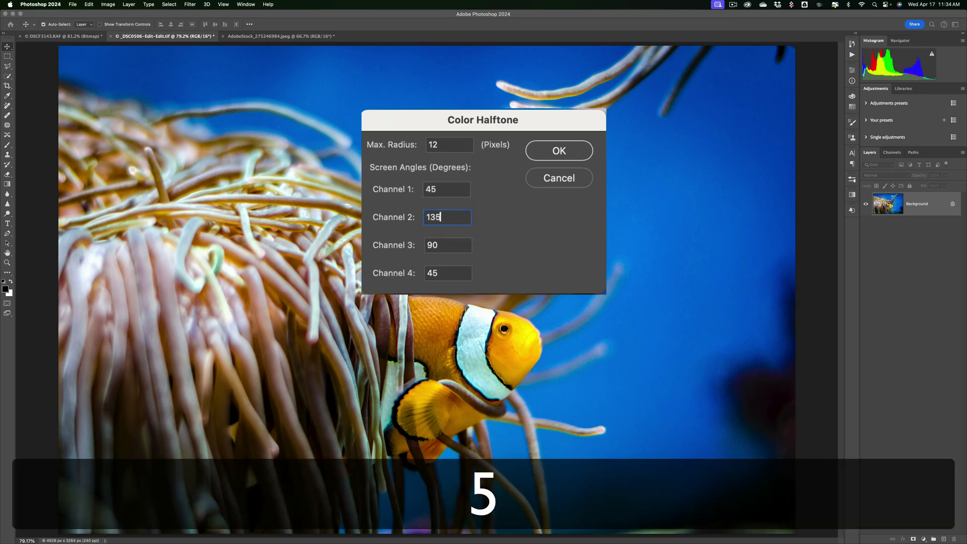
click(455, 242)
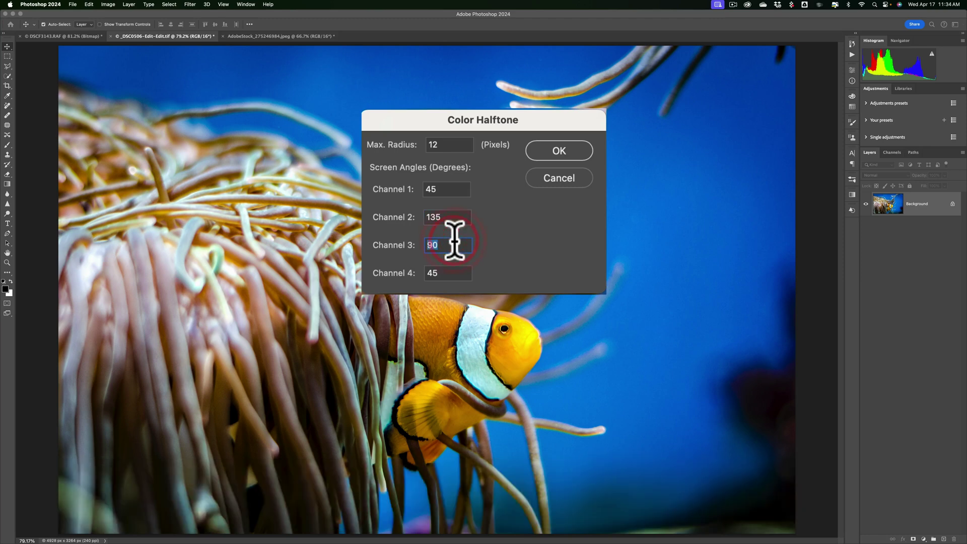
text(225)
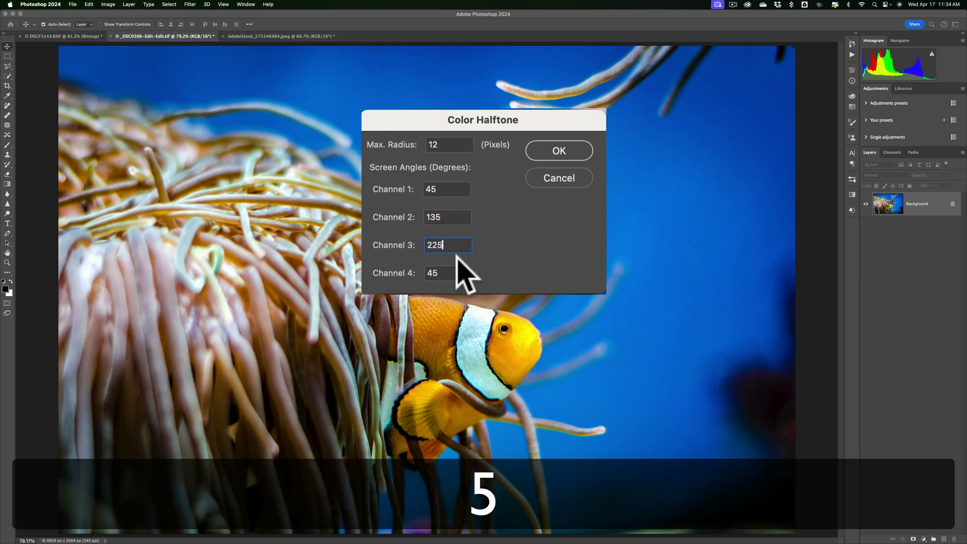
Set the channel 4 screen angle to 315 degrees and apply the color halftone to the clownfish image.
click(454, 272)
double_click(452, 273)
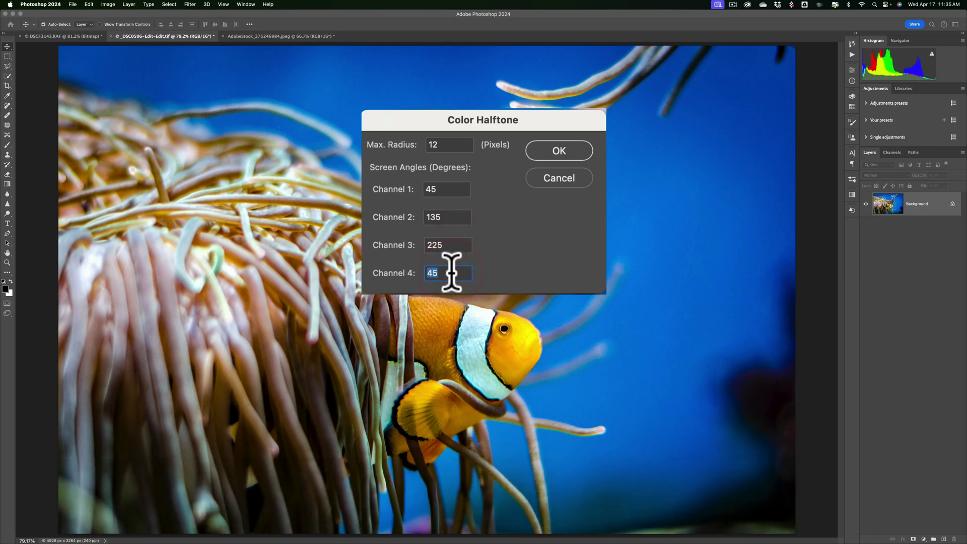
text(31)
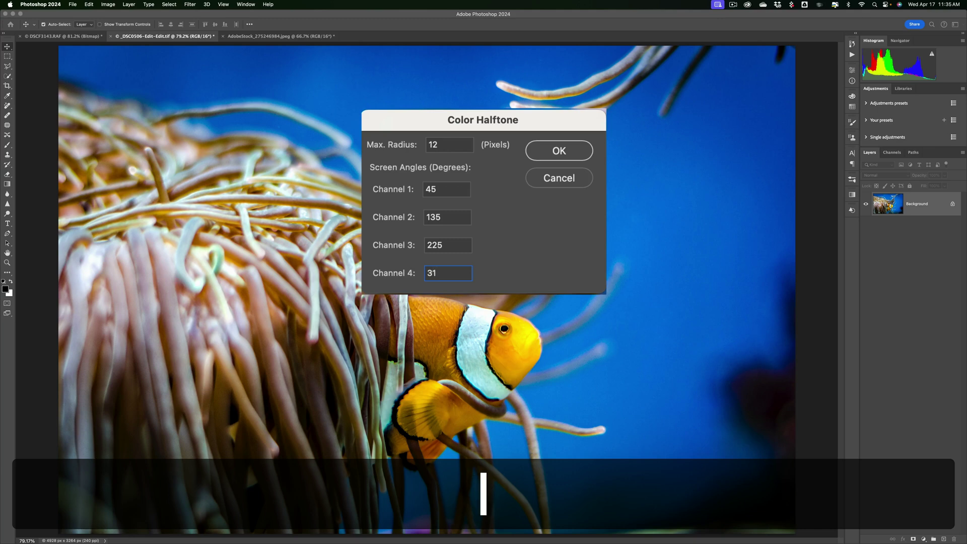
text(5)
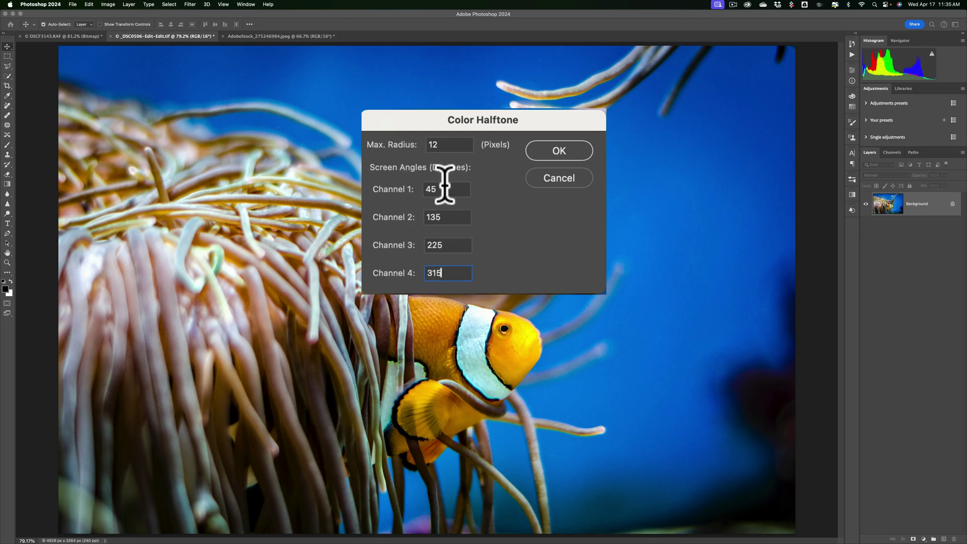
key(super)
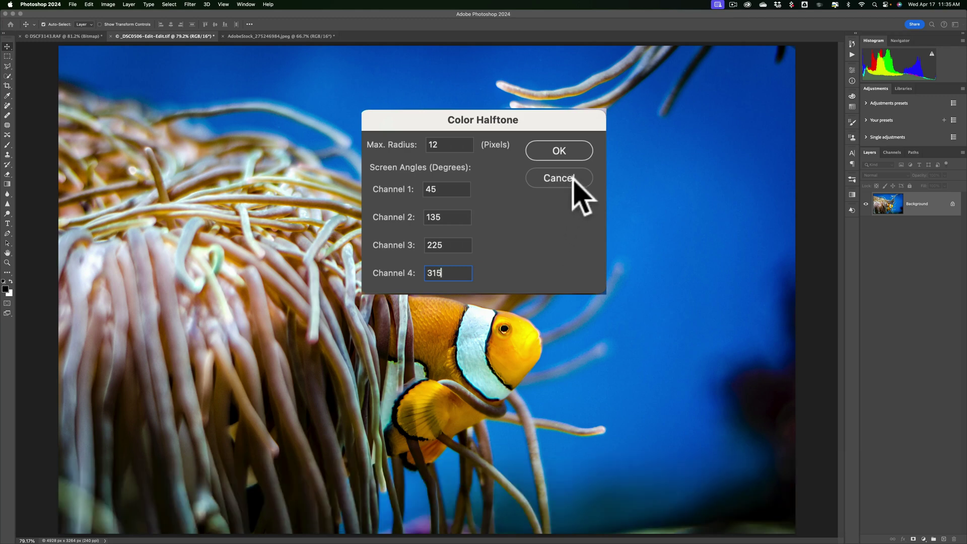
key(super)
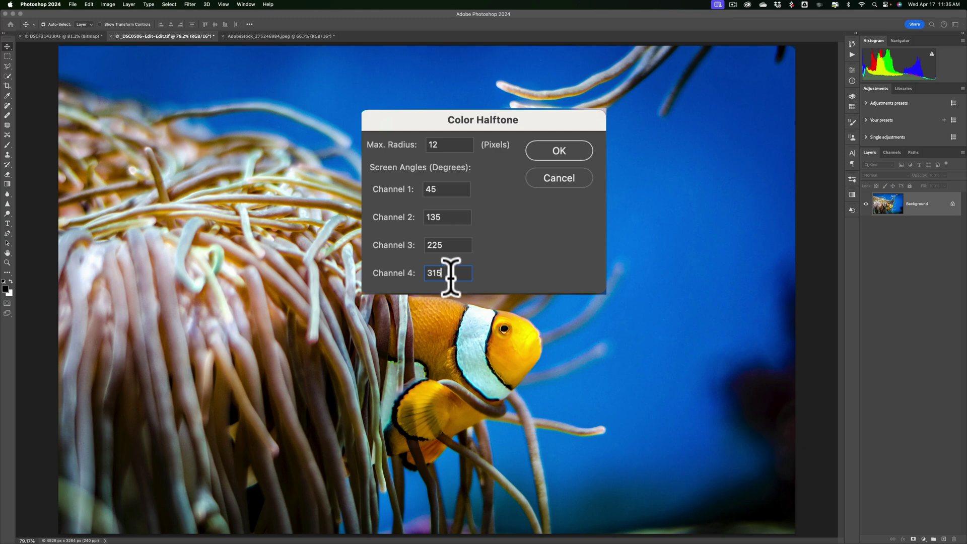
click(559, 152)
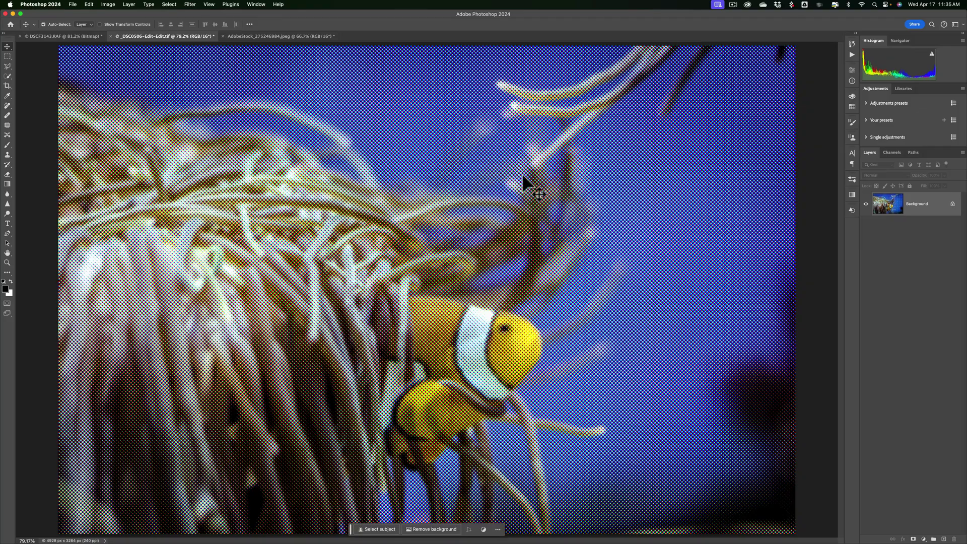
Examine the larger color halftone dots around the clownfish at 300% zoom, and return to the full image.
key(super)
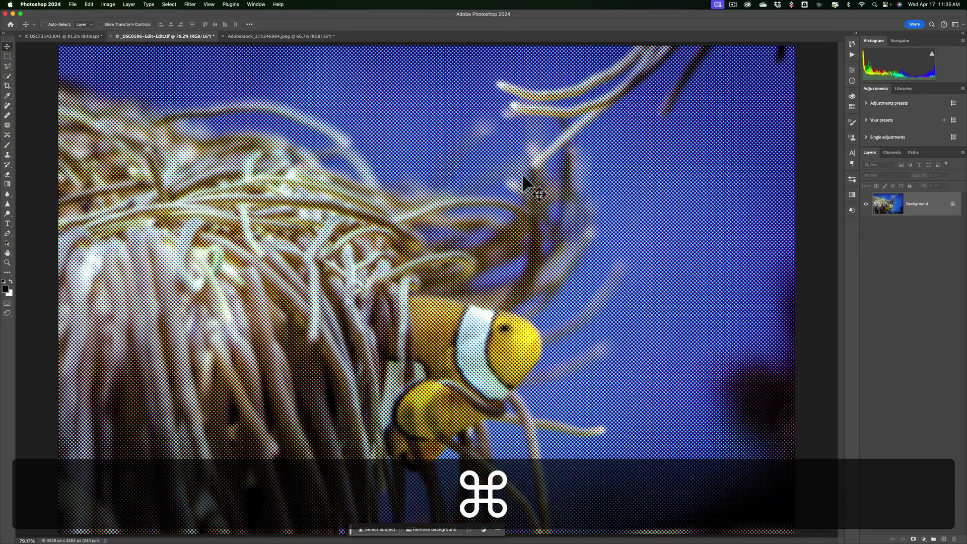
key(super+equal)
key(super+equal)
key(super+equal)
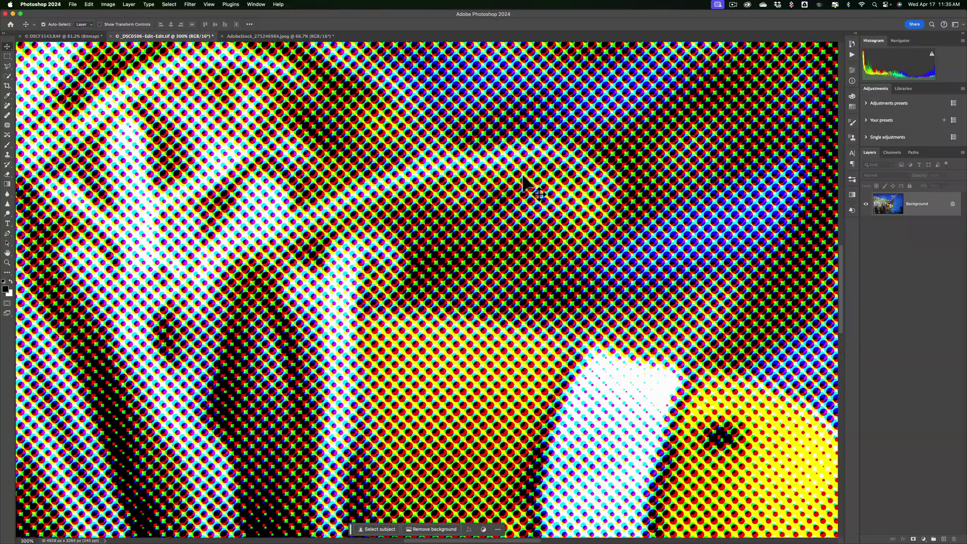
scroll(524, 177, down, 10)
key(super)
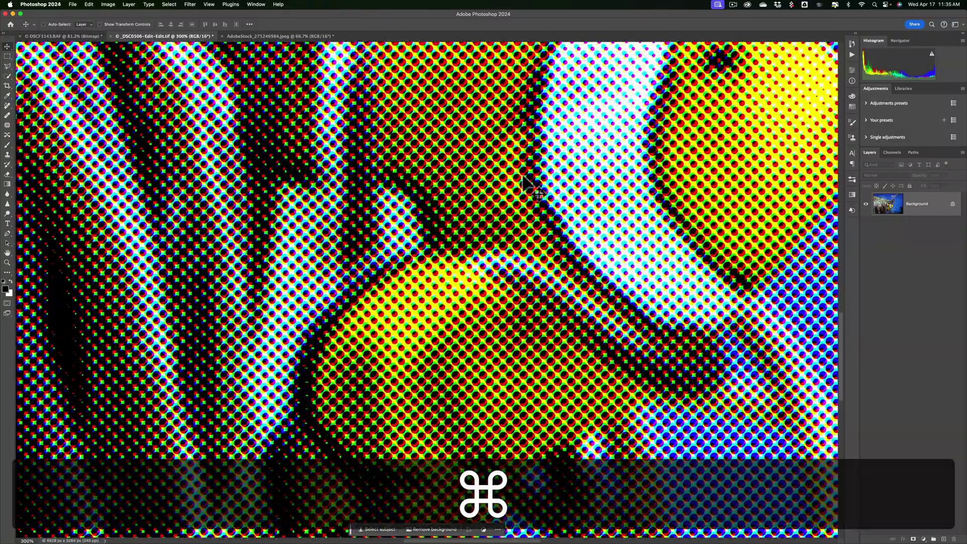
key(super+0)
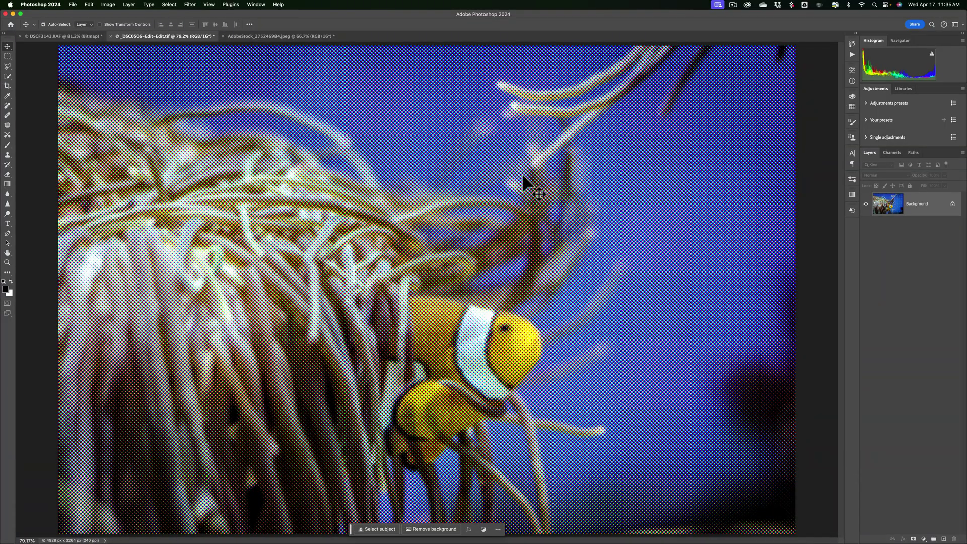
Apply Color Halftone to the woman's portrait with a 12-pixel maximum radius and screen angles of 45, 135, 225 and 315 degrees.
click(280, 35)
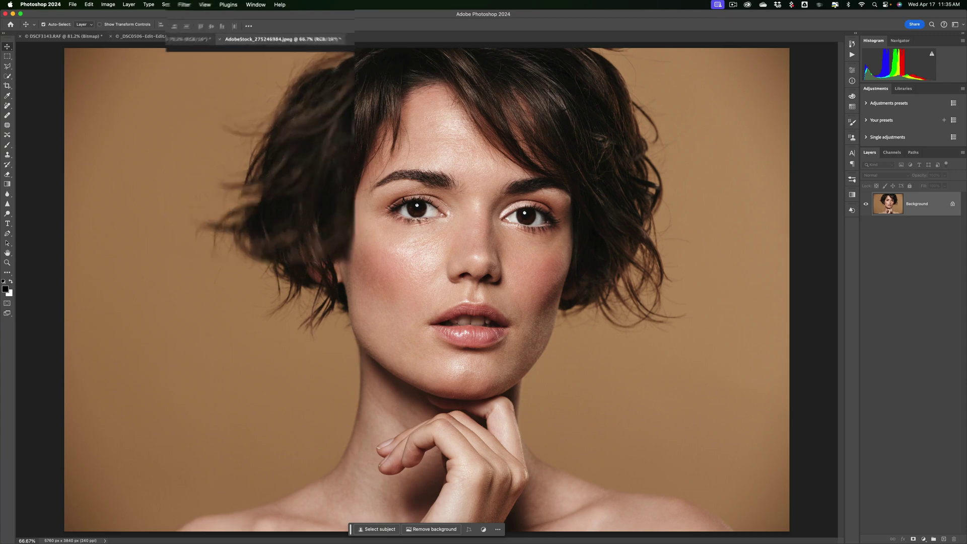
click(185, 4)
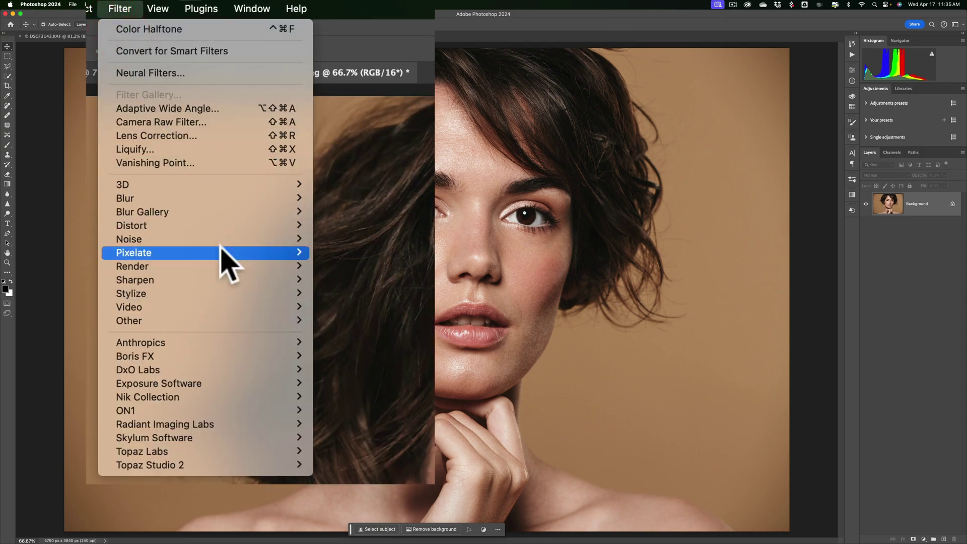
mouse_move(225, 252)
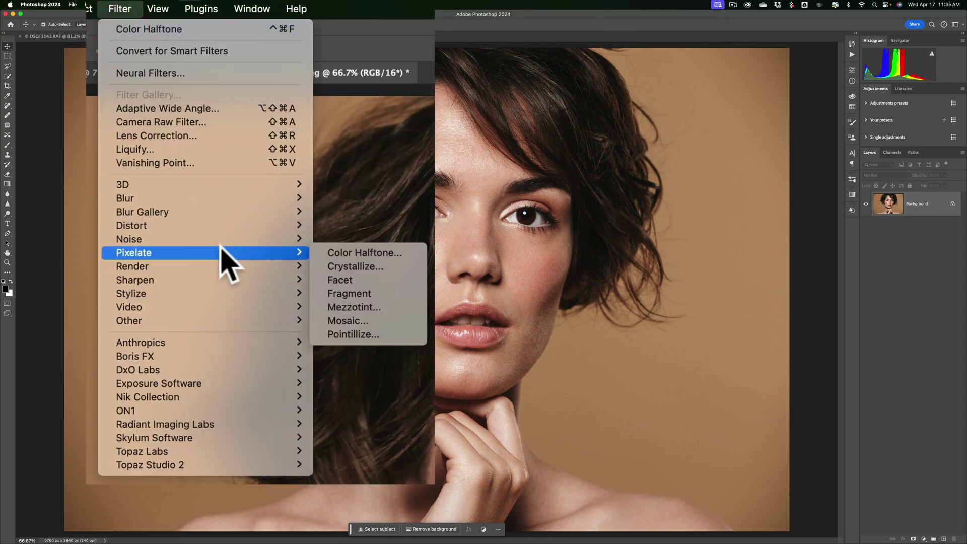
click(357, 253)
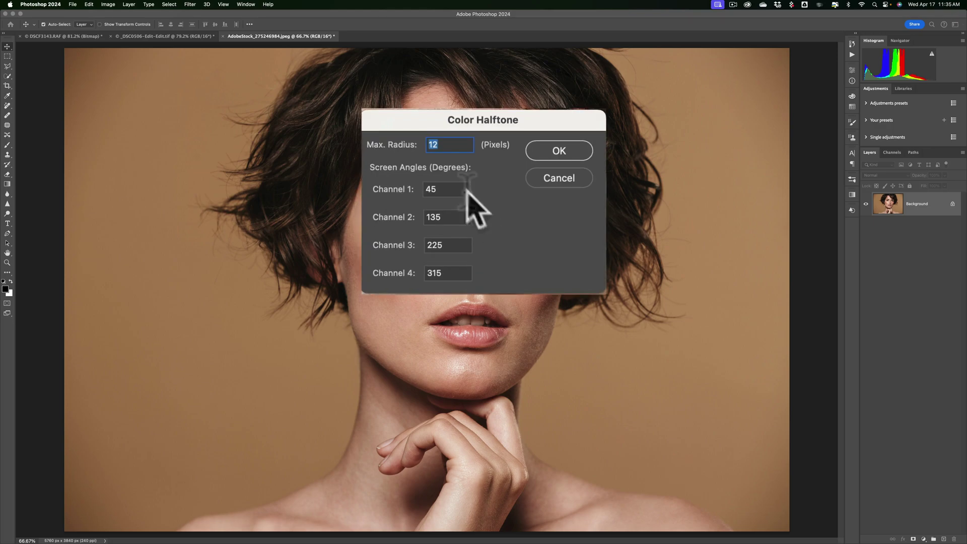
click(558, 151)
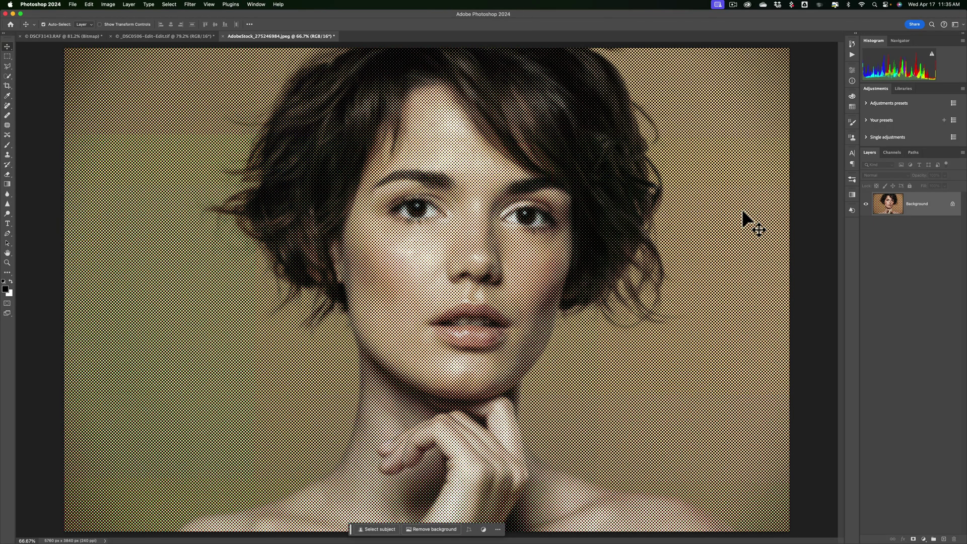